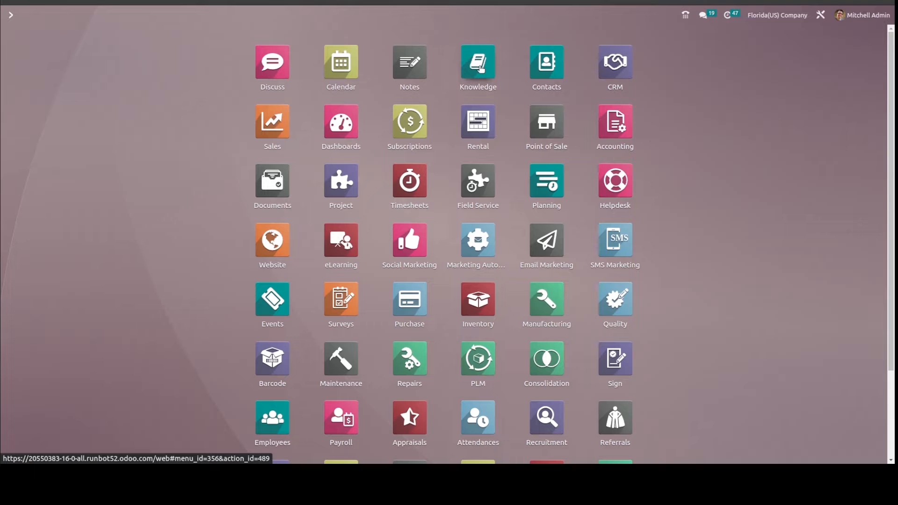
Open the Knowledge app and look through the HR FAQ article.
click(480, 68)
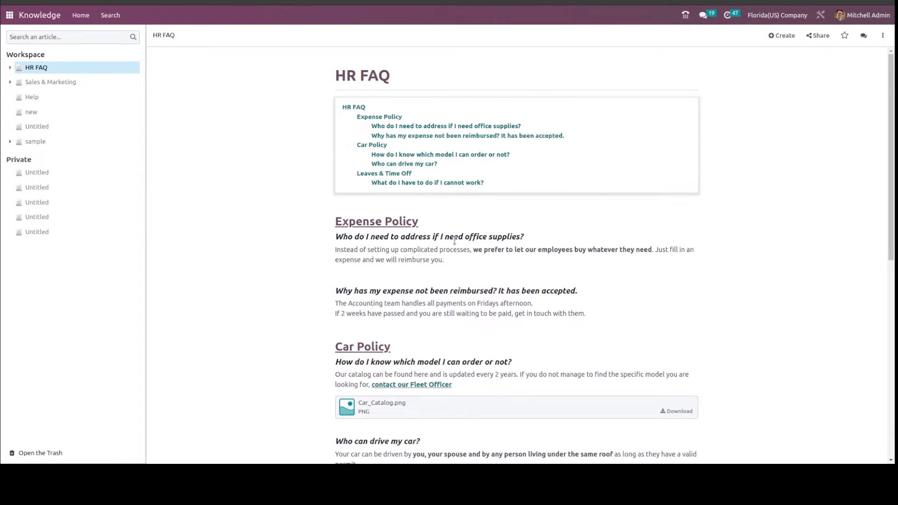
scroll(454, 241, down, 4)
scroll(454, 241, up, 4)
scroll(454, 241, down, 2)
scroll(454, 241, up, 1)
scroll(455, 240, up, 2)
Create a new article and enter SAMPLE as its main heading.
click(782, 36)
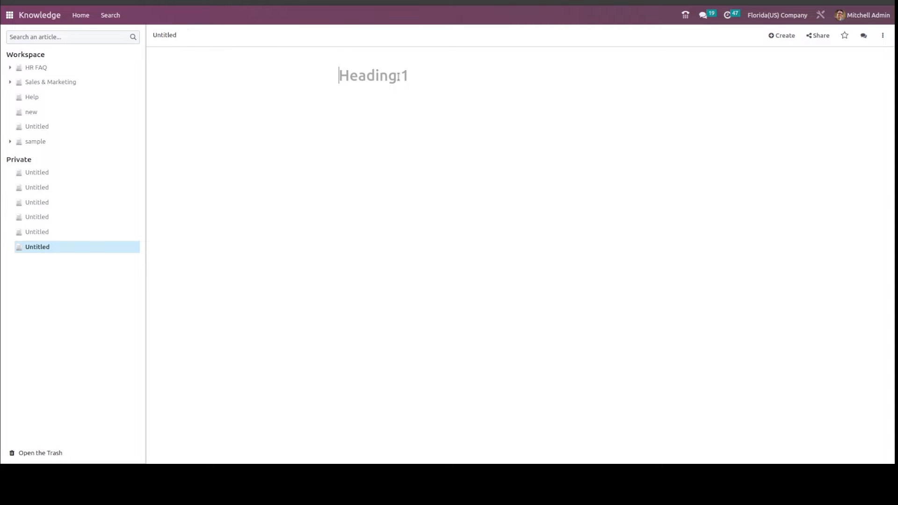
text(SAMPLE)
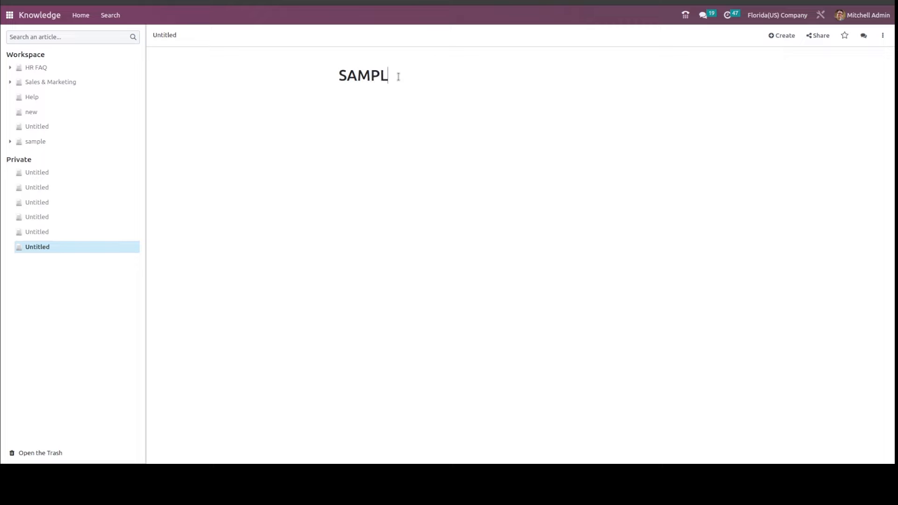
Rename the new untitled article as "article".
click(183, 37)
key(BackSpace)
key(BackSpace)
key(BackSpace)
key(BackSpace)
key(BackSpace)
key(BackSpace)
text(article)
click(329, 188)
Add an icon to the article and change it to the heart-eyes smiley emoji.
mouse_move(358, 60)
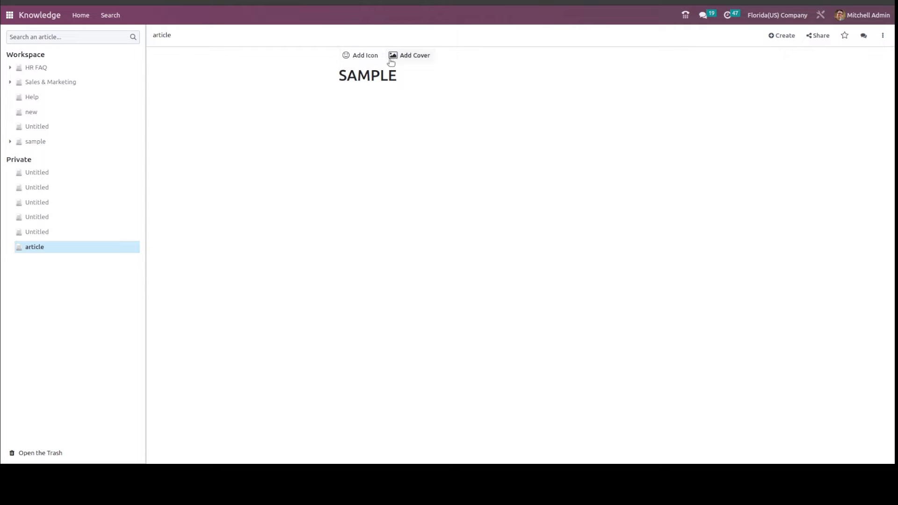
click(364, 59)
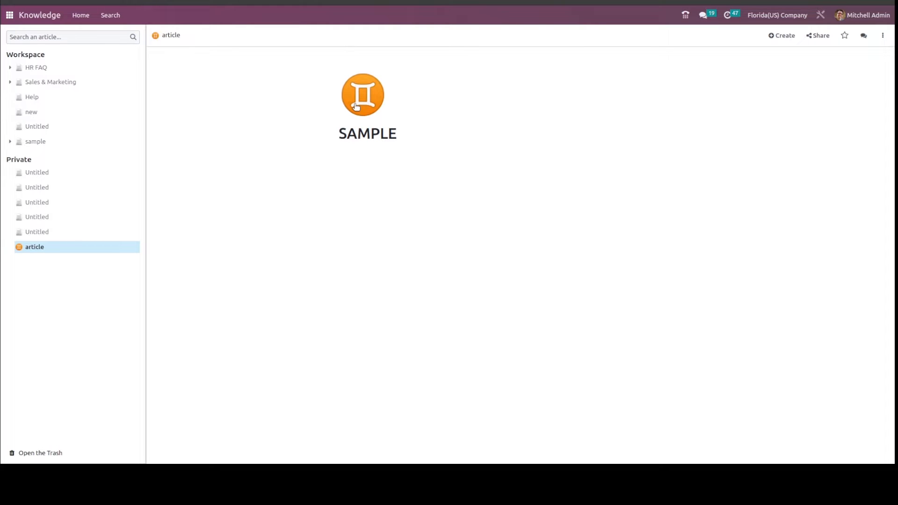
click(356, 107)
scroll(375, 278, down, 5)
scroll(380, 281, down, 5)
scroll(380, 282, up, 5)
scroll(380, 281, up, 10)
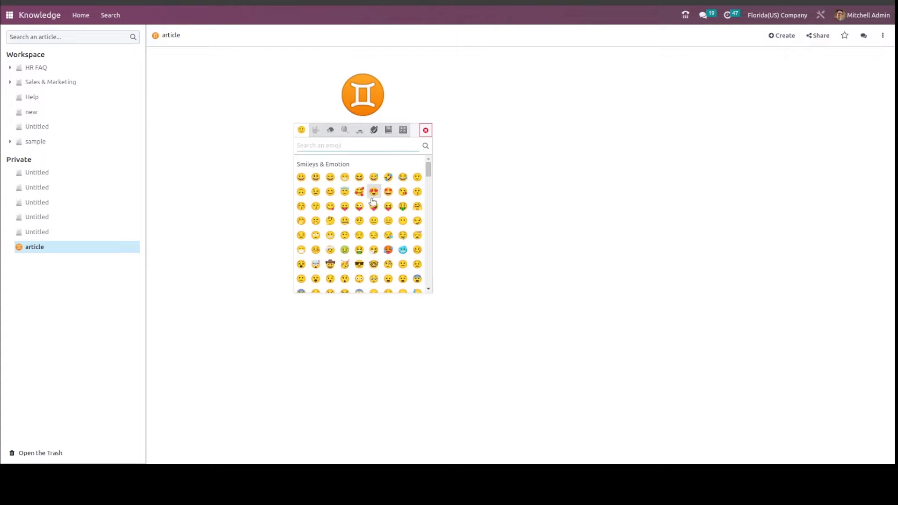
click(373, 197)
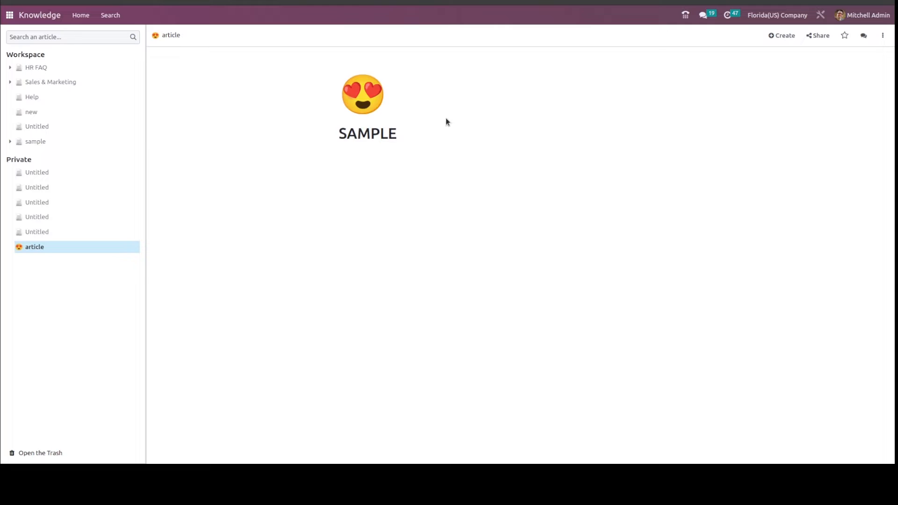
View the cover image options for the article and close them without choosing an image.
mouse_move(364, 64)
click(364, 60)
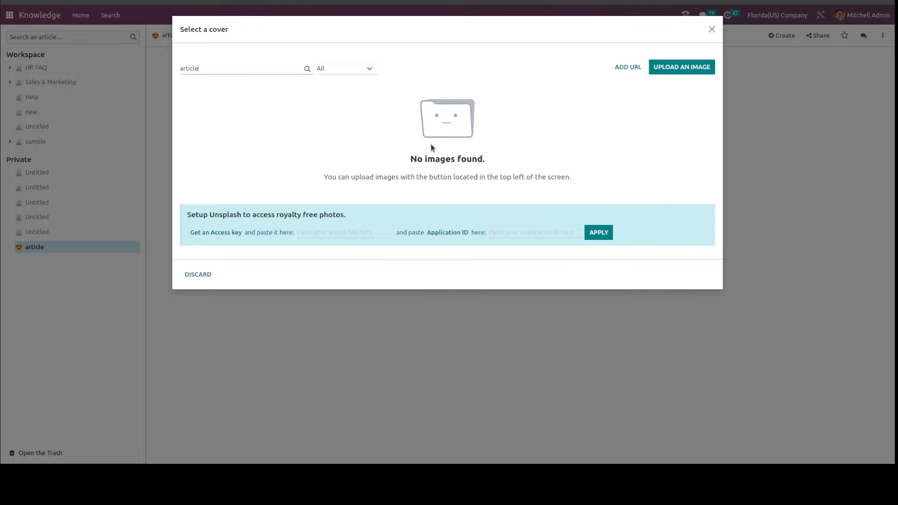
click(712, 29)
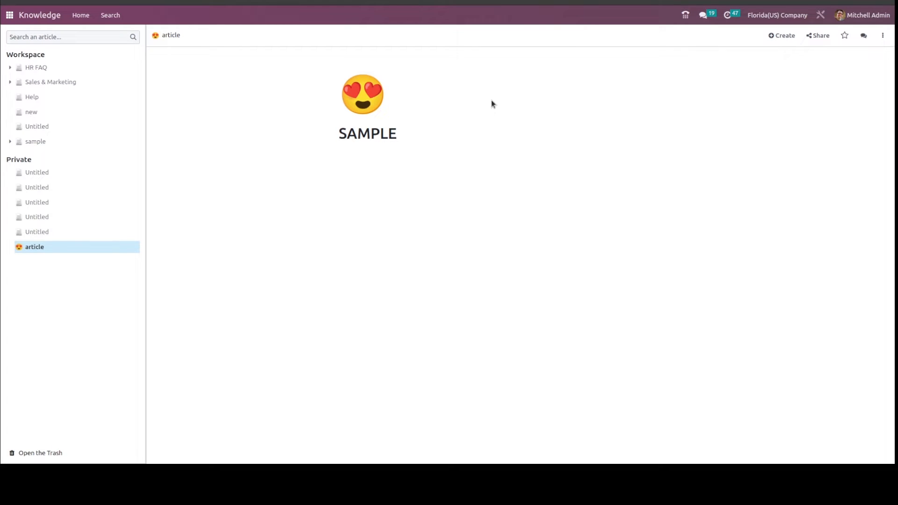
Write "good morning" as a paragraph directly below the SAMPLE heading.
click(369, 155)
text(good morning)
key(Return)
Insert a bulleted list below the paragraph with the items hello, good and morning.
text(/)
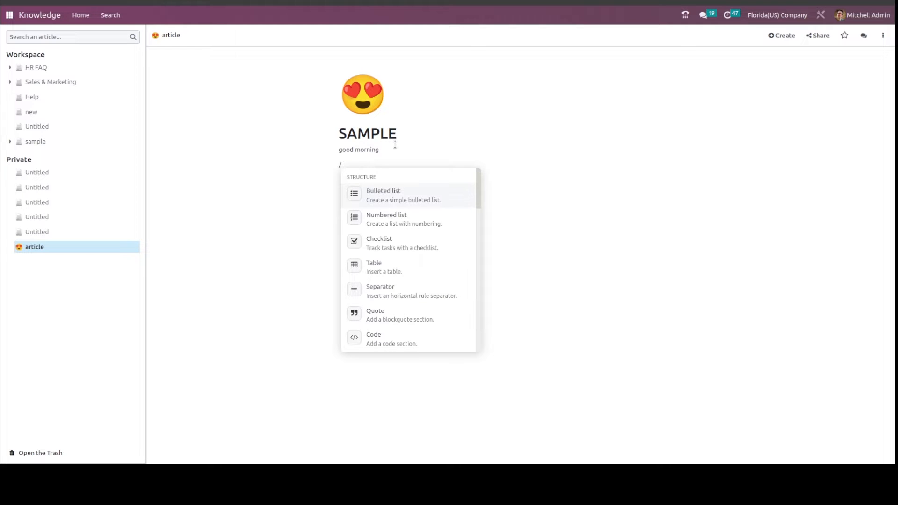
scroll(406, 270, down, 3)
scroll(406, 271, up, 3)
scroll(406, 271, down, 3)
scroll(406, 271, up, 3)
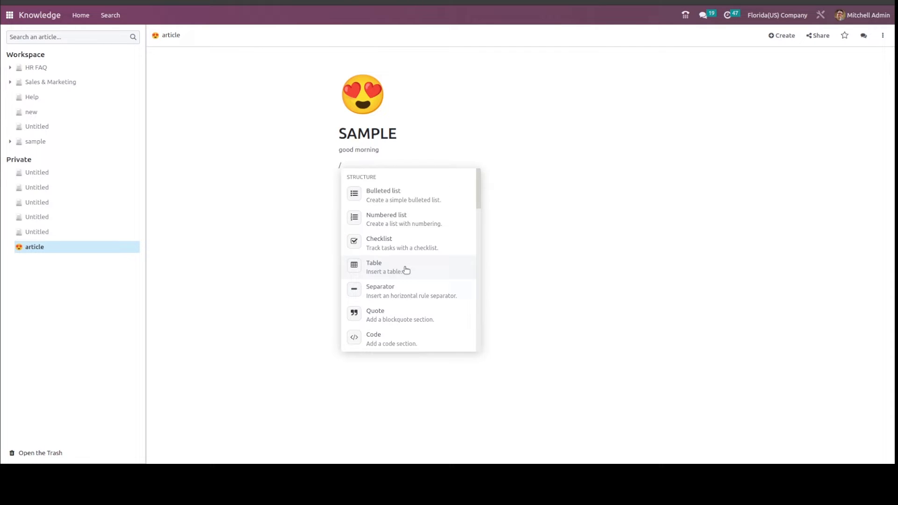
click(381, 190)
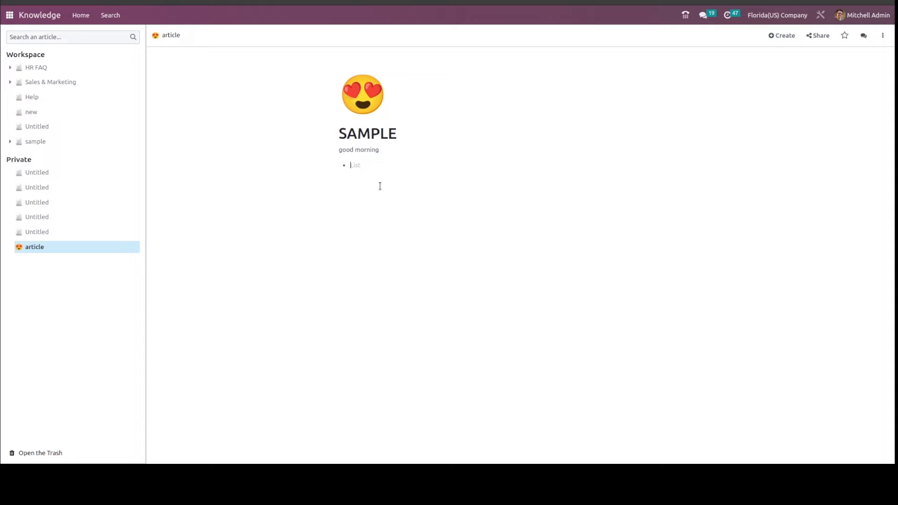
text(hello)
key(Return)
text(good)
key(Return)
text(morning)
key(Return)
key(Return)
Insert a numbered list below the bullets with the items hello, good and morning.
text(/)
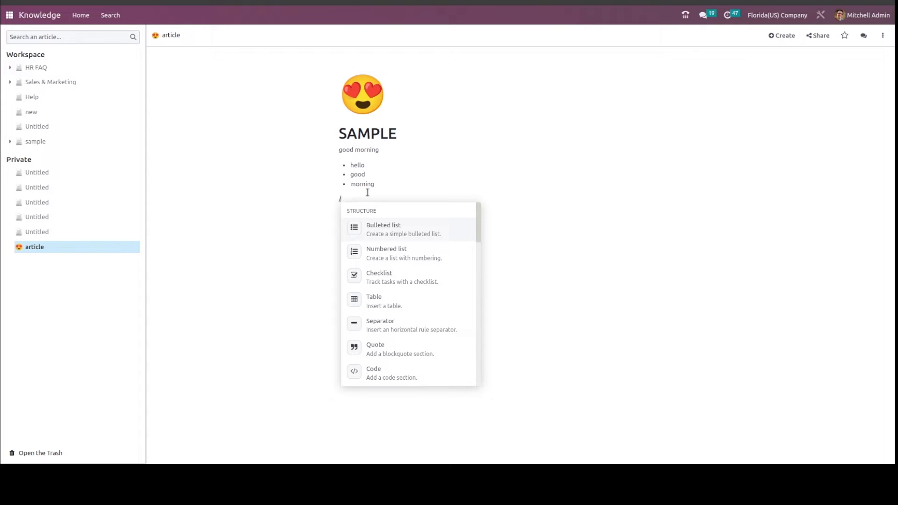
click(371, 253)
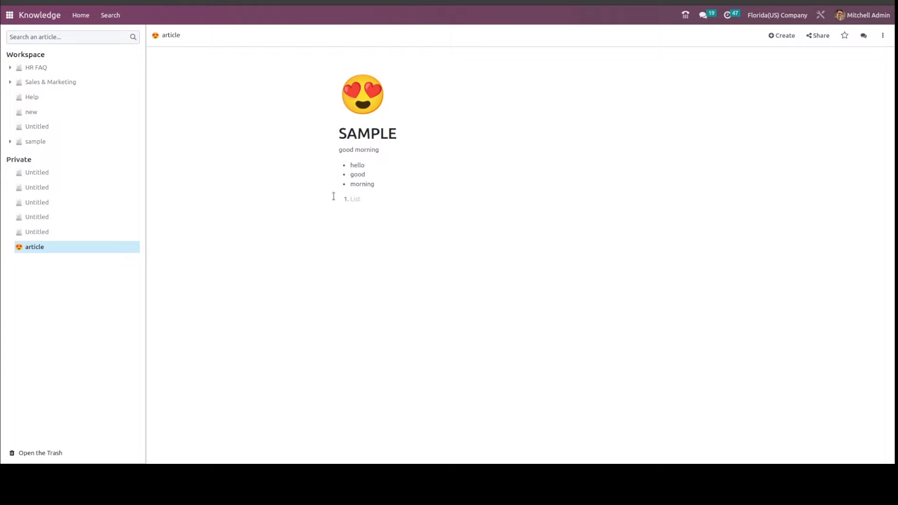
text(hello)
key(Return)
text(good)
key(Return)
text(morning)
key(Return)
text(/)
key(BackSpace)
key(BackSpace)
key(Return)
text(/)
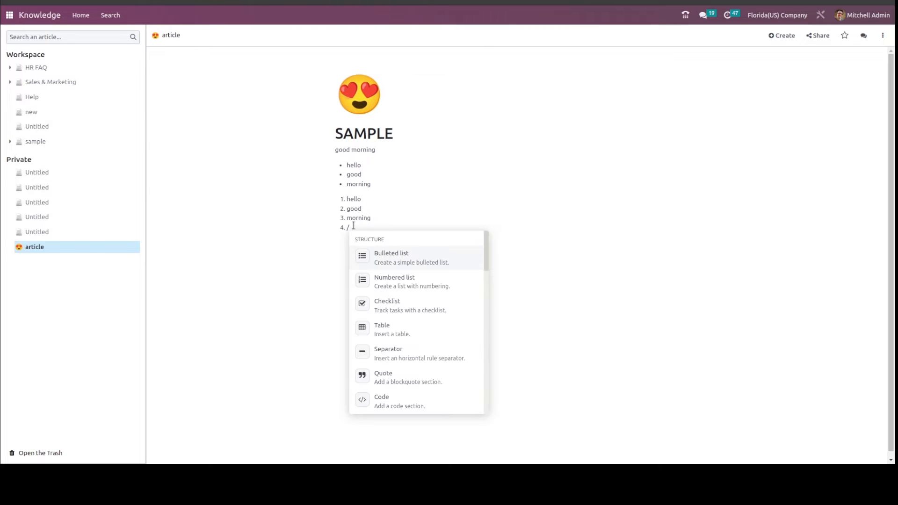
text(/)
key(BackSpace)
key(BackSpace)
key(BackSpace)
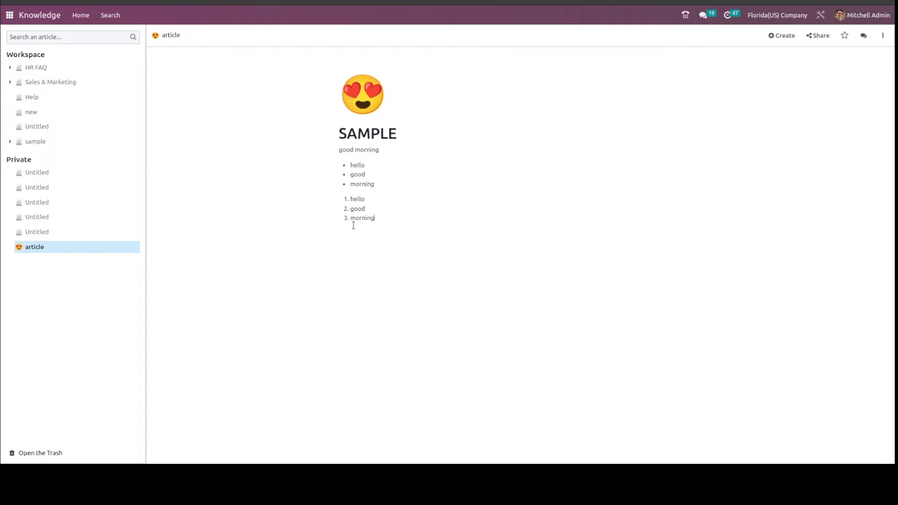
Insert a checklist below the numbered list with the items hello, good and day.
key(Return)
key(Return)
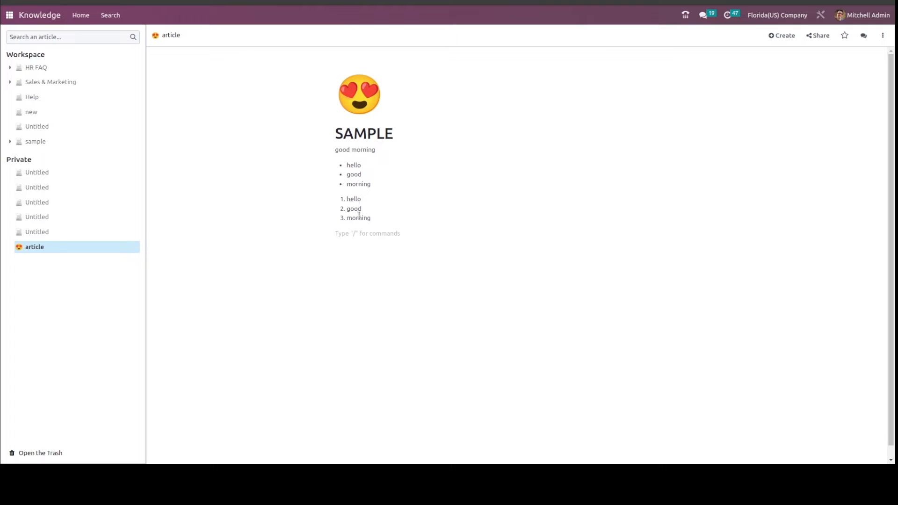
text(/)
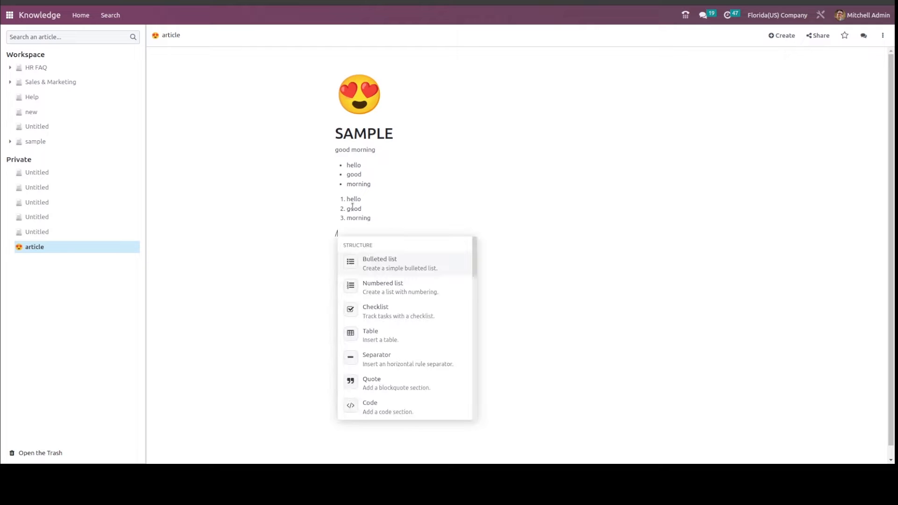
click(386, 312)
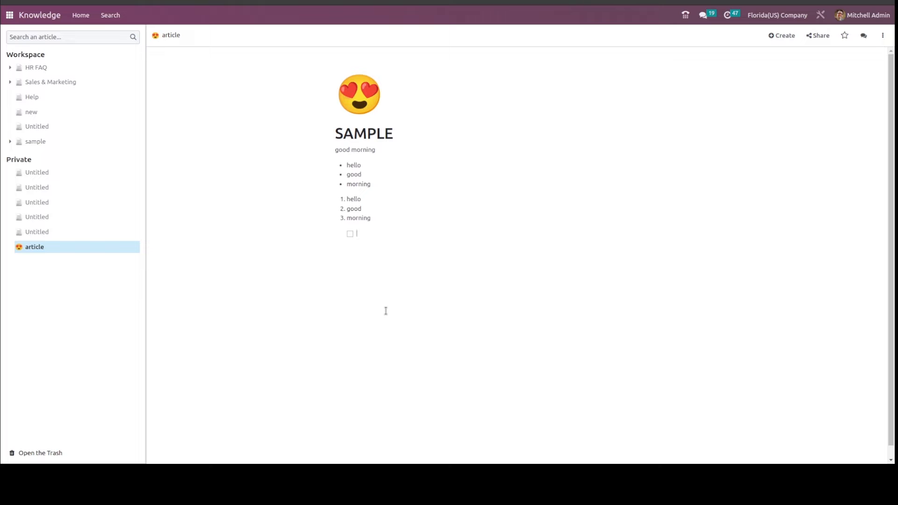
text(hello)
key(Return)
text(good)
key(Return)
text(day)
key(Return)
key(Return)
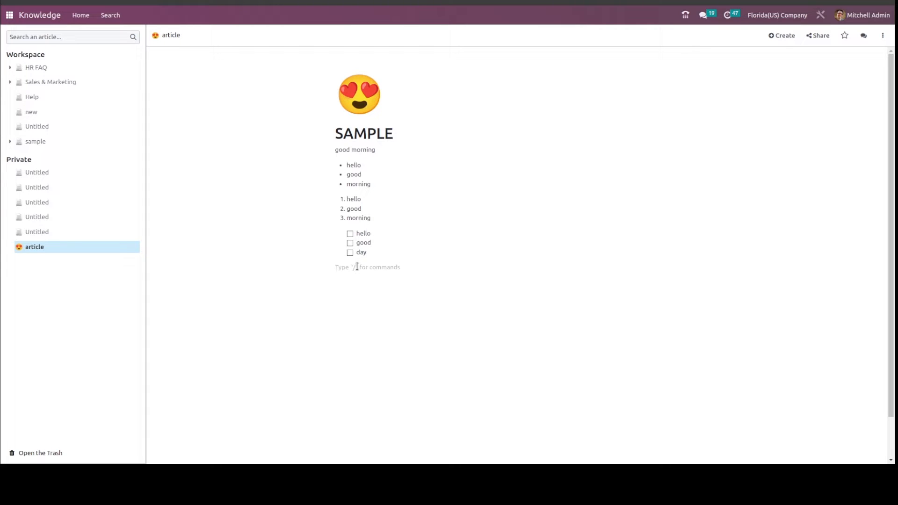
Insert a 1x1 table below the checklist.
text(/)
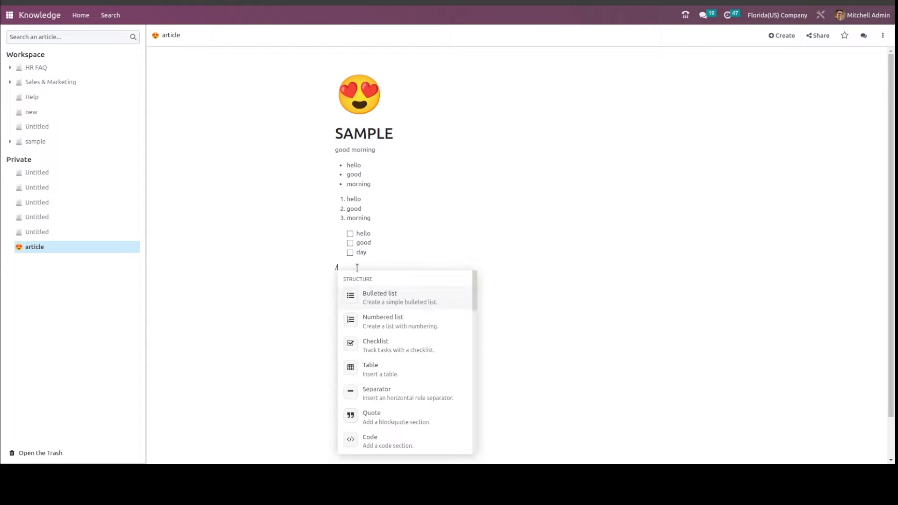
click(387, 369)
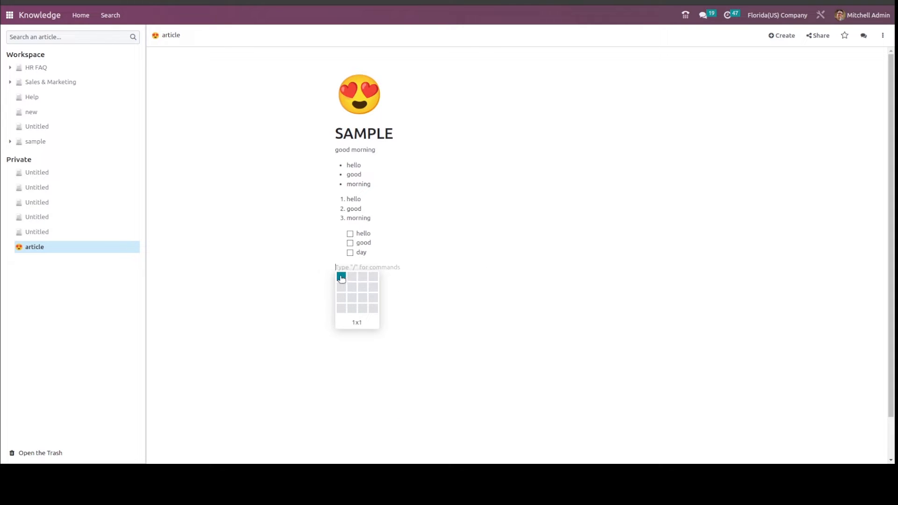
click(341, 276)
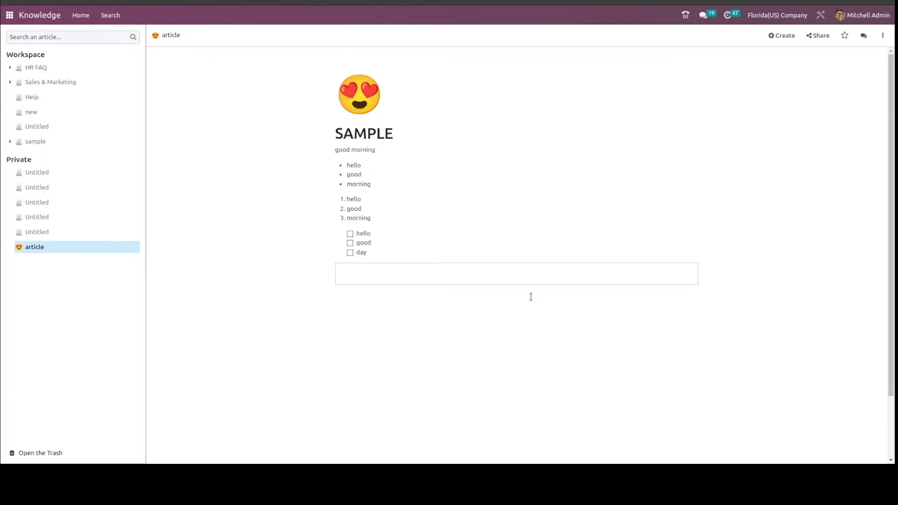
Add one row below the table's existing row and expand the table to three columns.
mouse_move(355, 274)
click(336, 276)
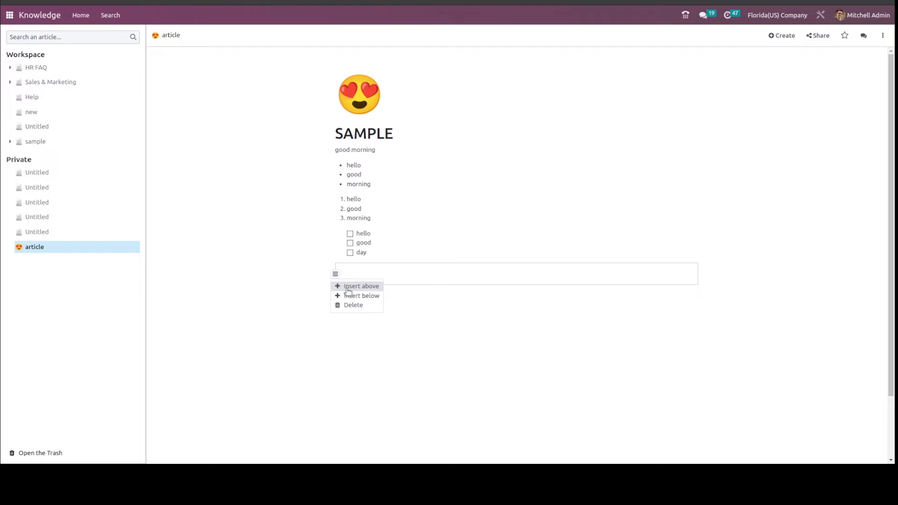
click(346, 295)
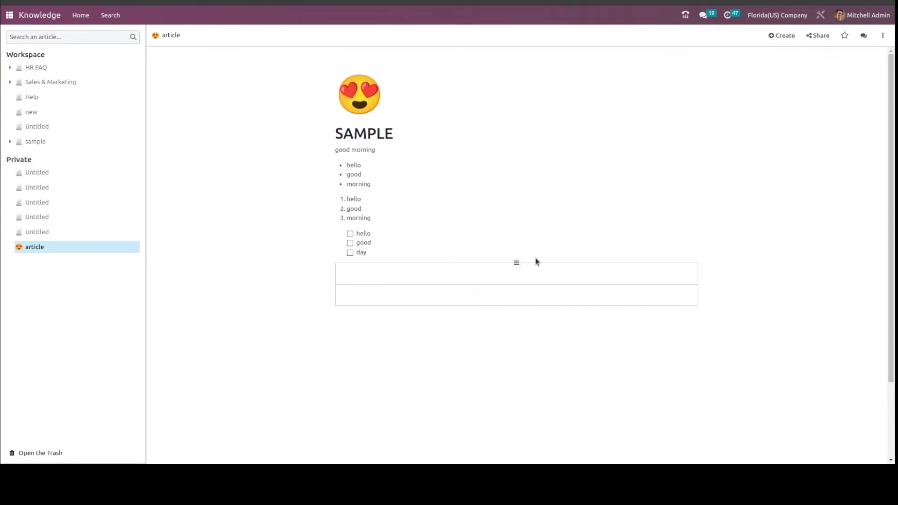
click(516, 264)
click(529, 276)
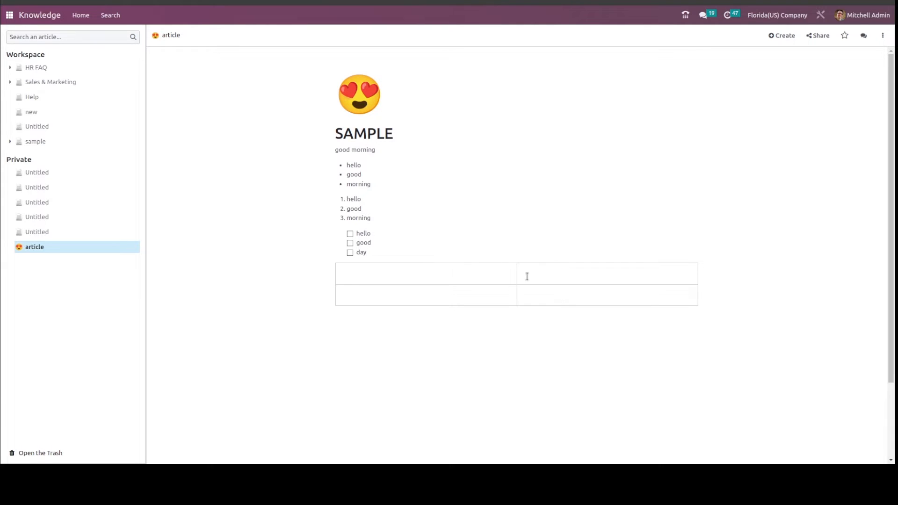
click(426, 264)
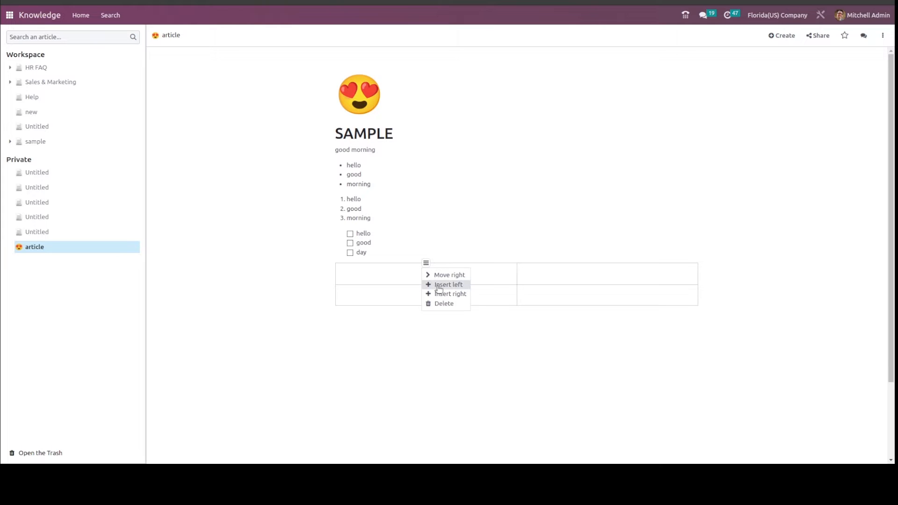
click(439, 294)
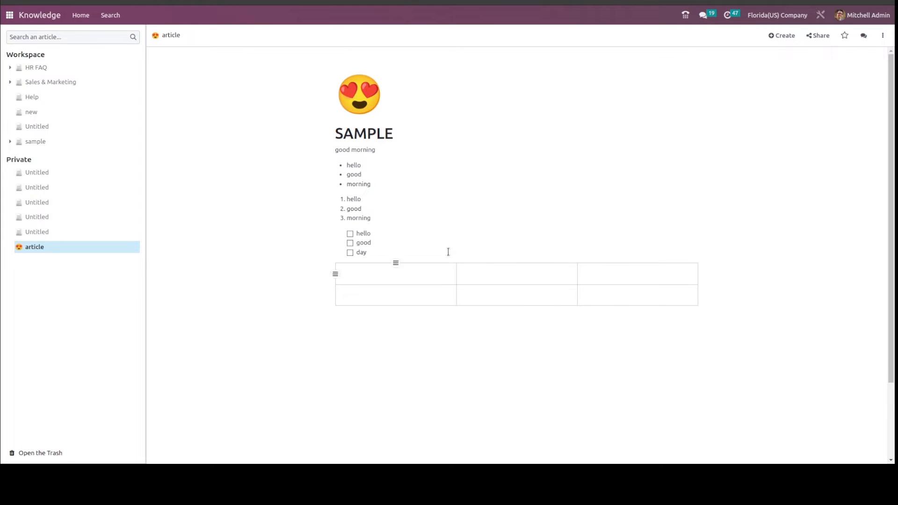
Enter "helloo odoo" in the first cell of the table.
click(427, 275)
text(helloo od oodoo)
Insert a horizontal separator on the empty line below the table.
click(387, 336)
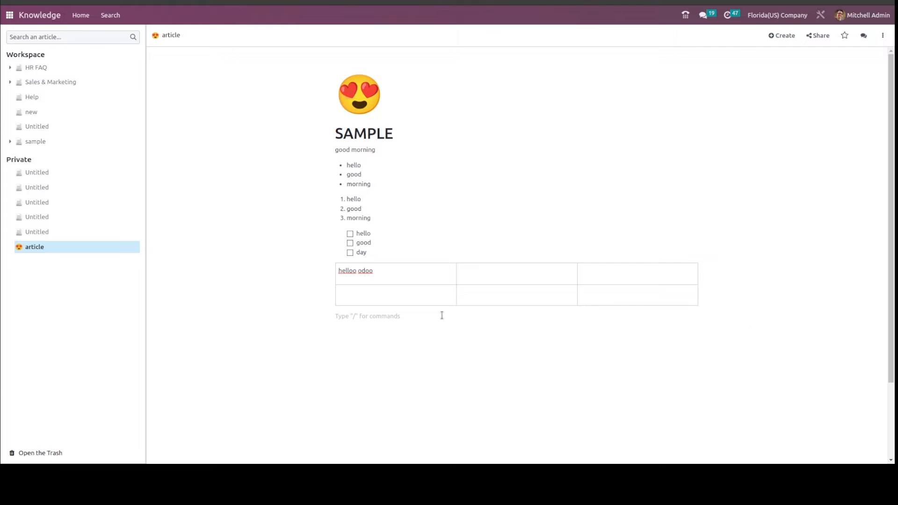
text(/)
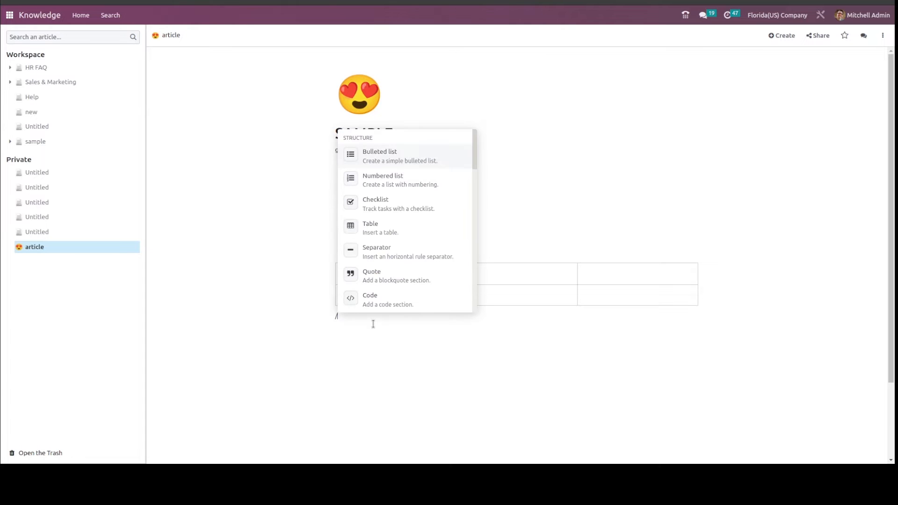
click(381, 251)
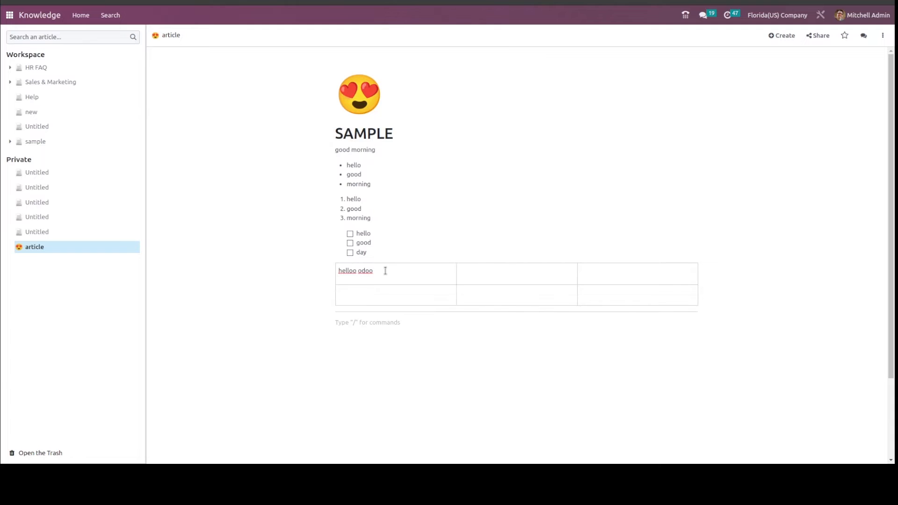
Add a new line under the SAMPLE heading and insert a horizontal separator there.
click(402, 135)
key(Return)
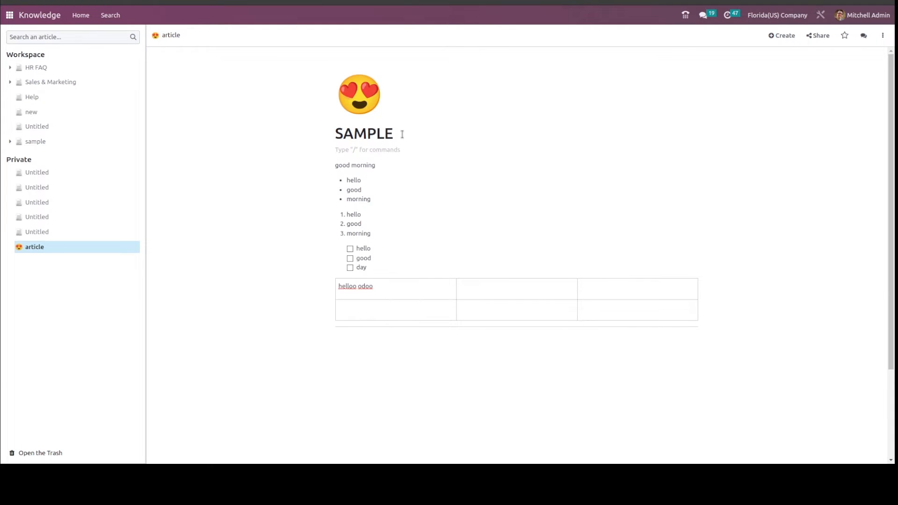
text(/)
click(402, 275)
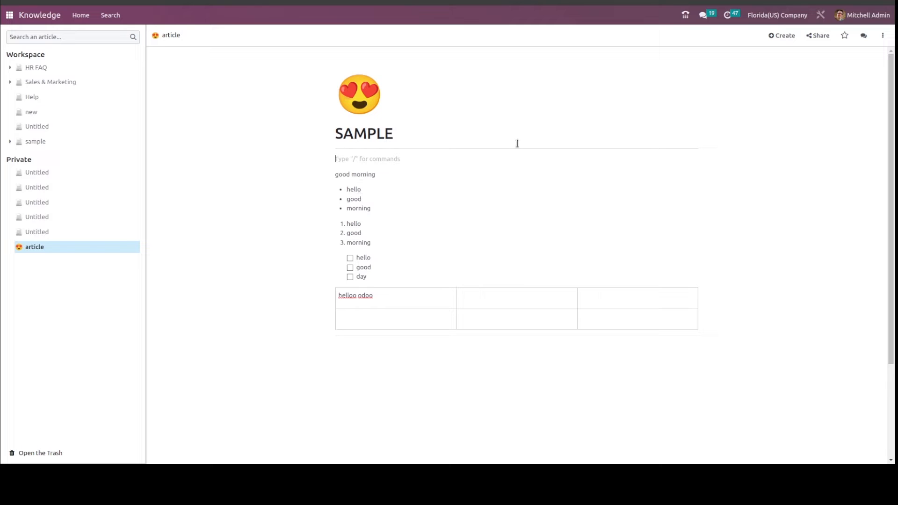
Insert a quote block below the separator under the table, containing "hello everyone".
click(385, 354)
text(/)
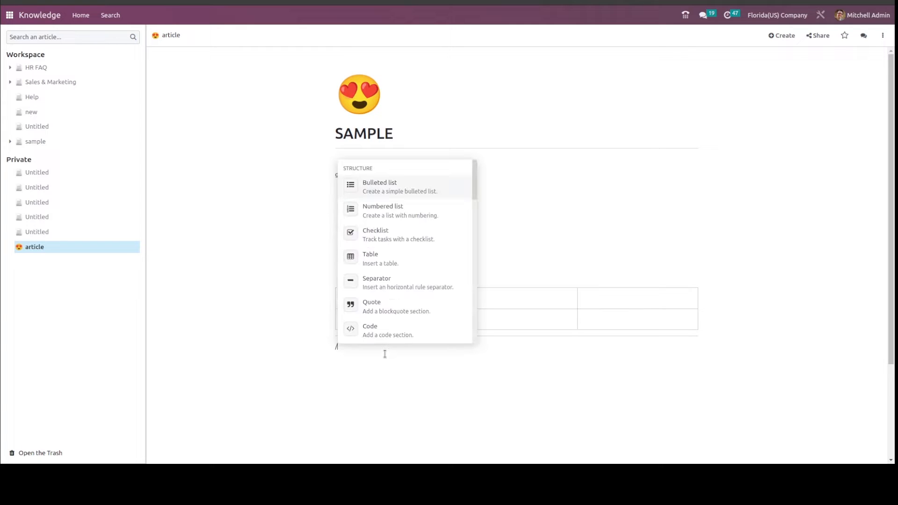
click(395, 312)
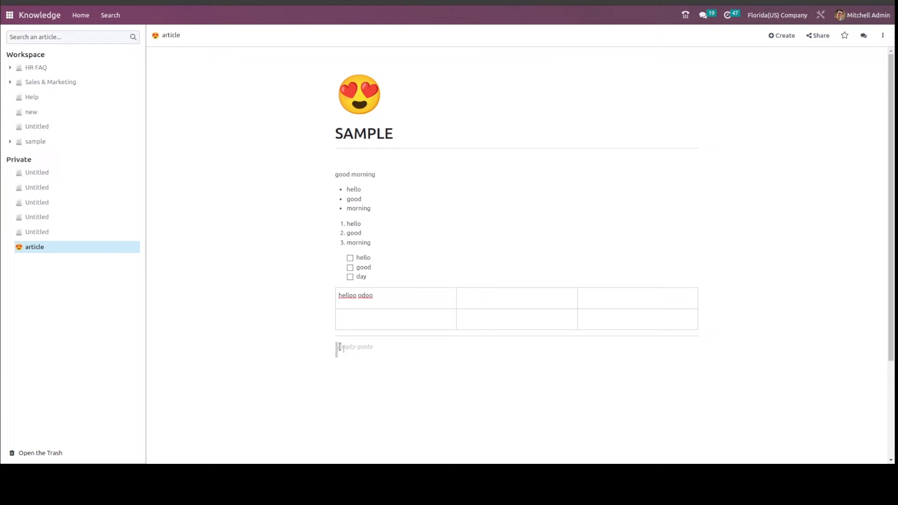
text(hello everyone)
key(Return)
Insert a code block below the quote, containing print "hello", and start a new line beneath it.
text(/)
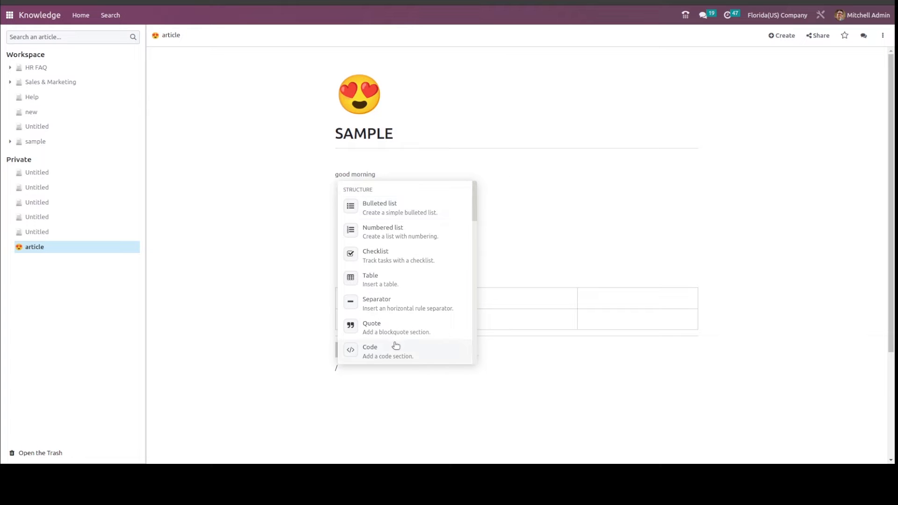
key(BackSpace)
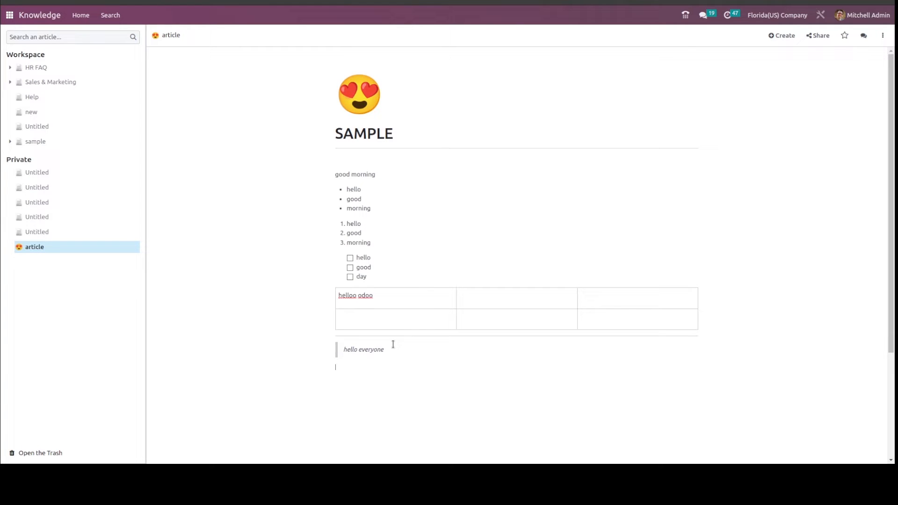
text(print "hello)
key(Return)
Insert a 2-column layout below the code block with "hello" in the first column and "everyone" in the second.
text(/)
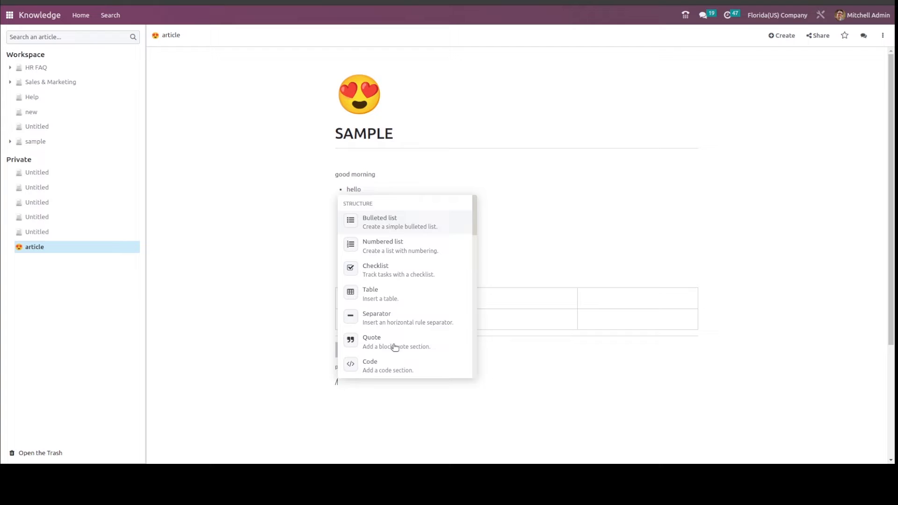
scroll(393, 305, down, 2)
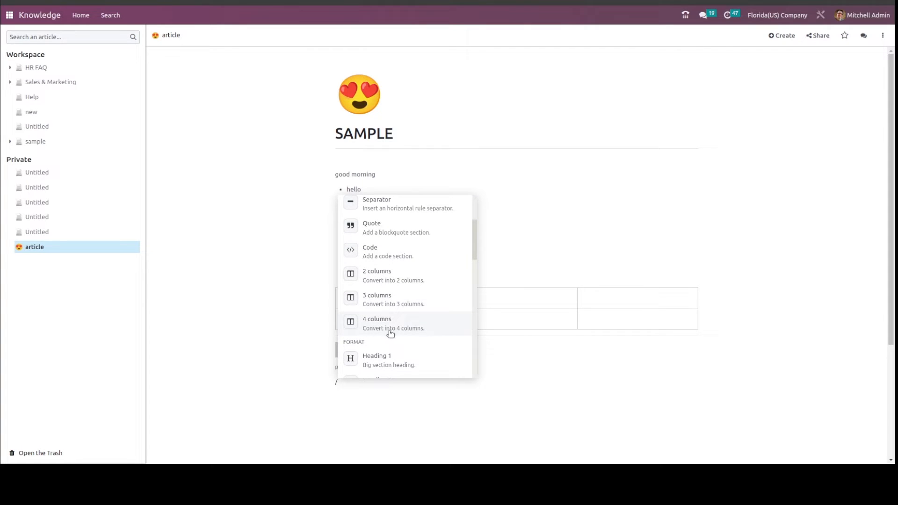
click(372, 279)
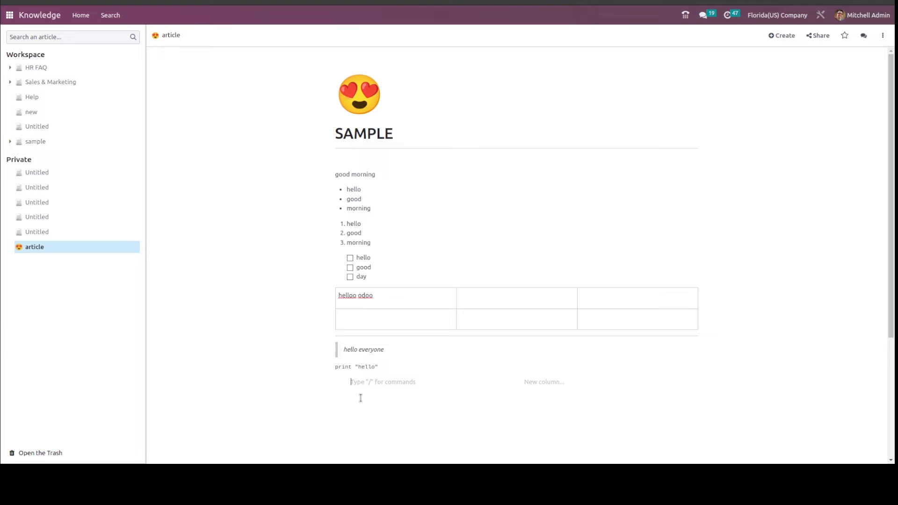
text(hello)
click(542, 380)
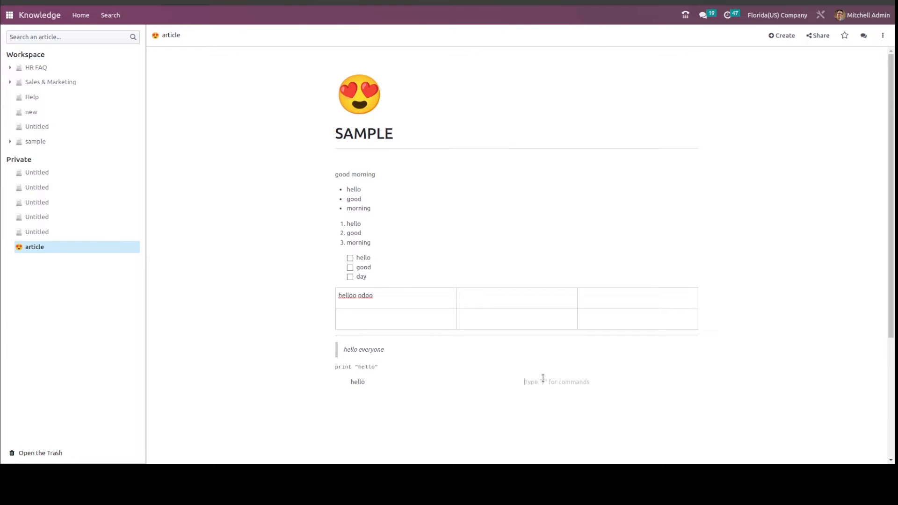
text(everyone)
Convert the layout into 3 columns and enter "hello" in the third column.
key(Return)
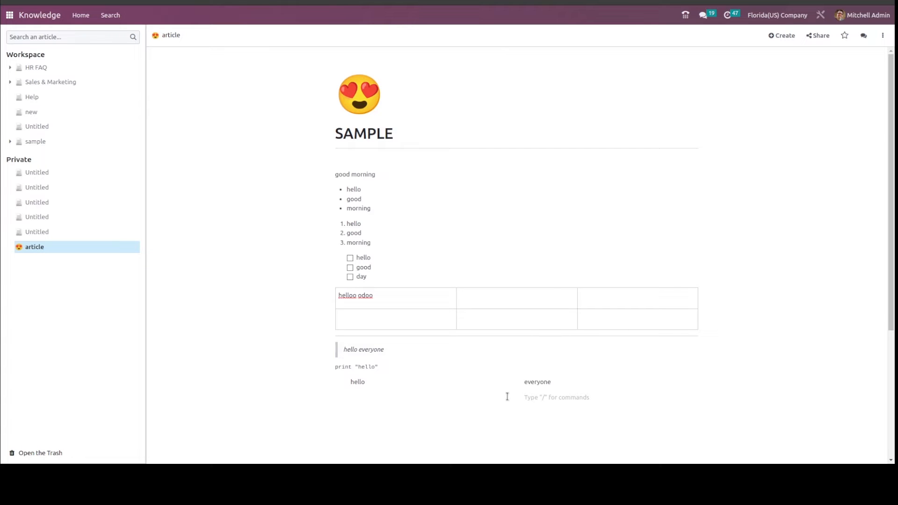
text(/)
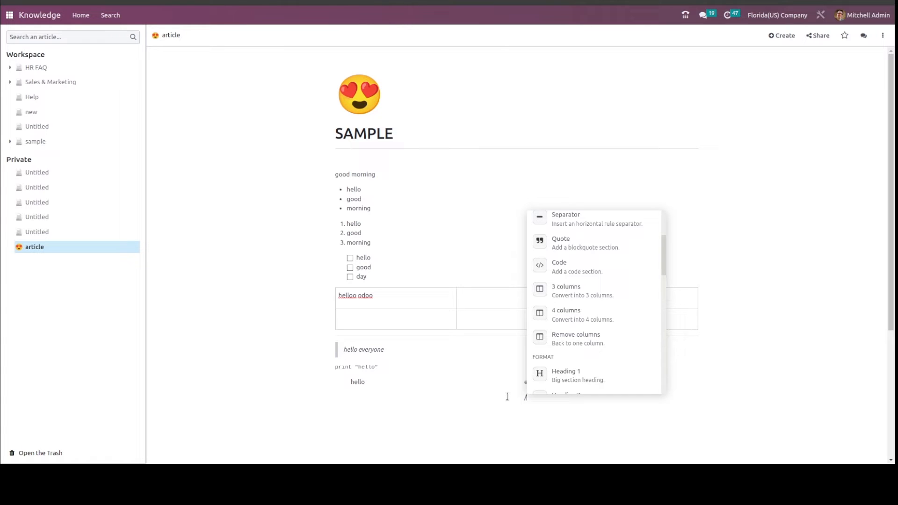
click(580, 298)
click(591, 381)
text(hello)
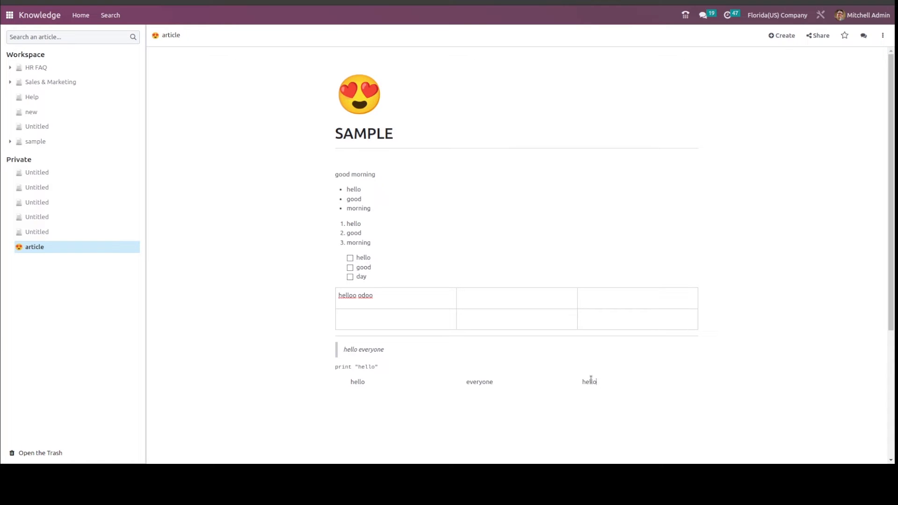
text(/)
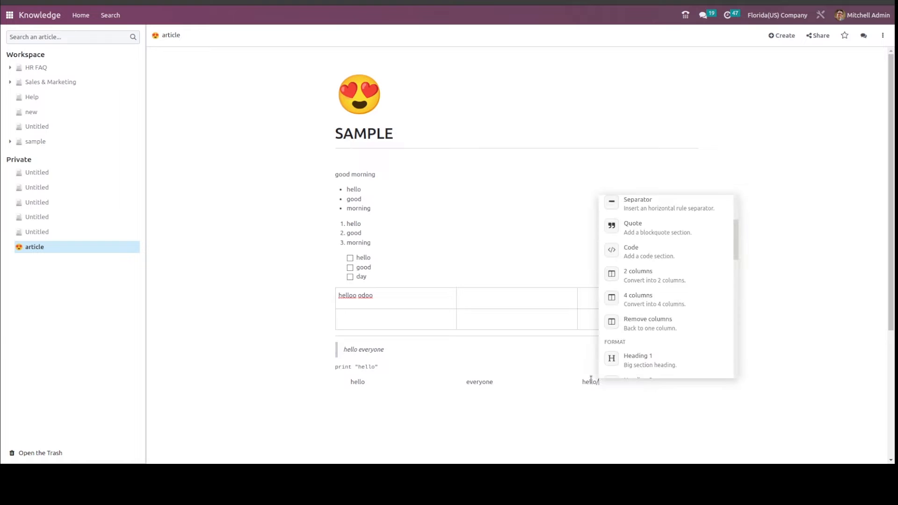
Convert the layout into 4 columns and enter "hi" in the fourth column.
click(648, 295)
click(625, 381)
text(hi)
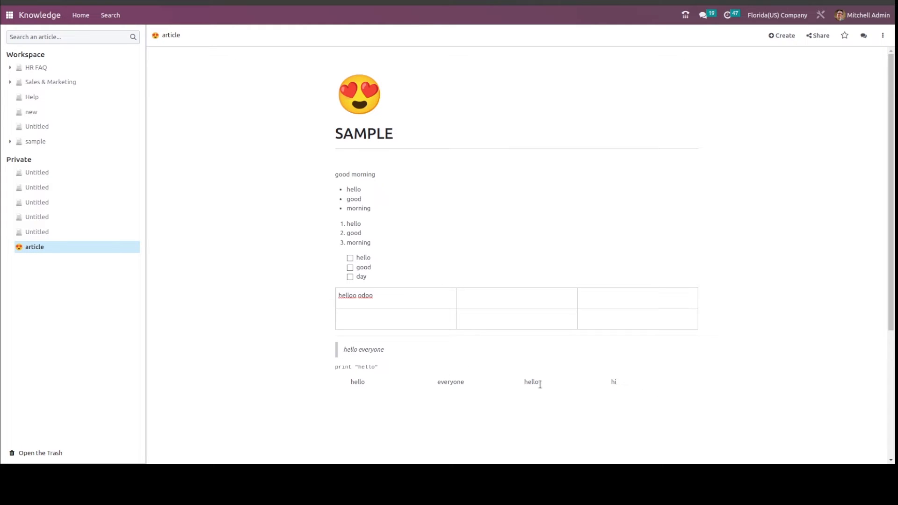
Add a line below "hi" and remove the columns so the content returns to a single column.
key(Return)
text(/)
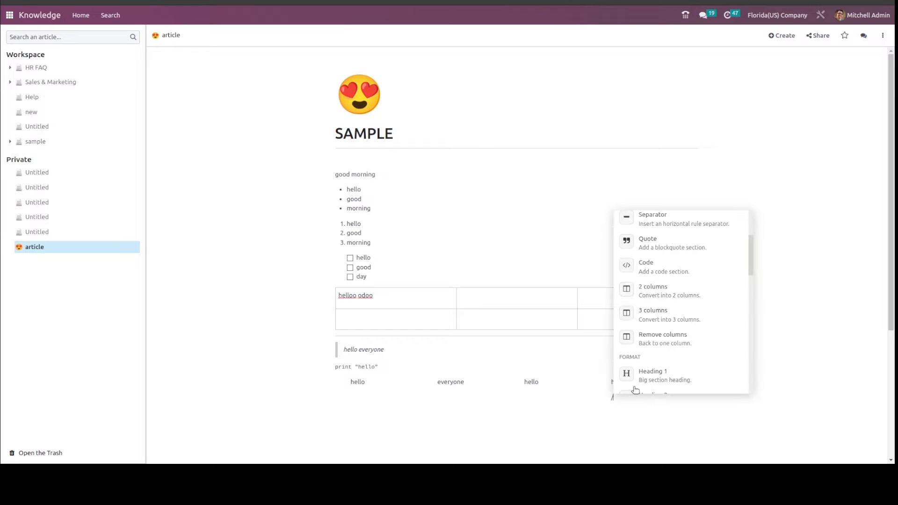
click(650, 342)
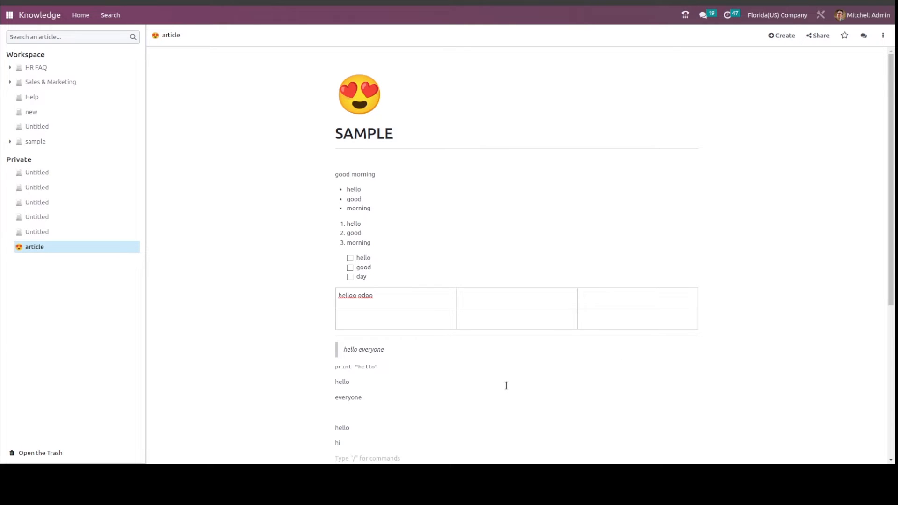
scroll(506, 383, down, 3)
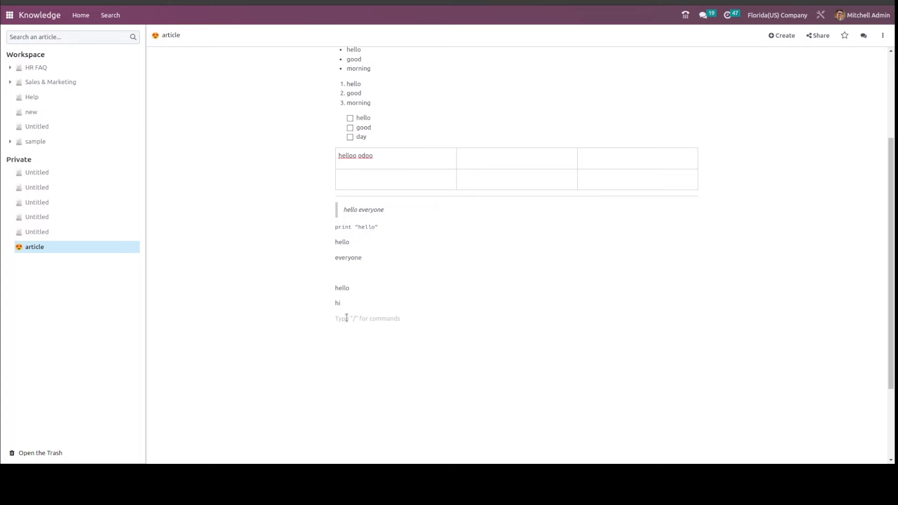
text(/)
scroll(379, 243, down, 2)
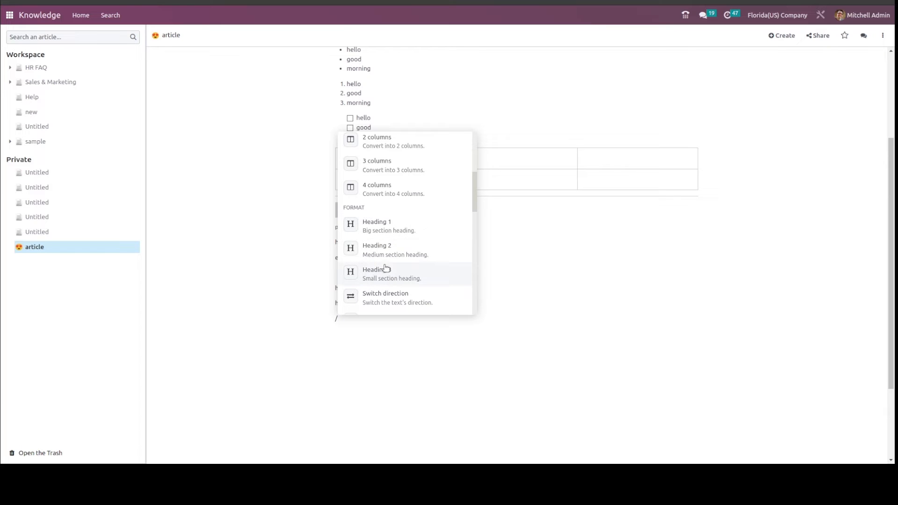
key(BackSpace)
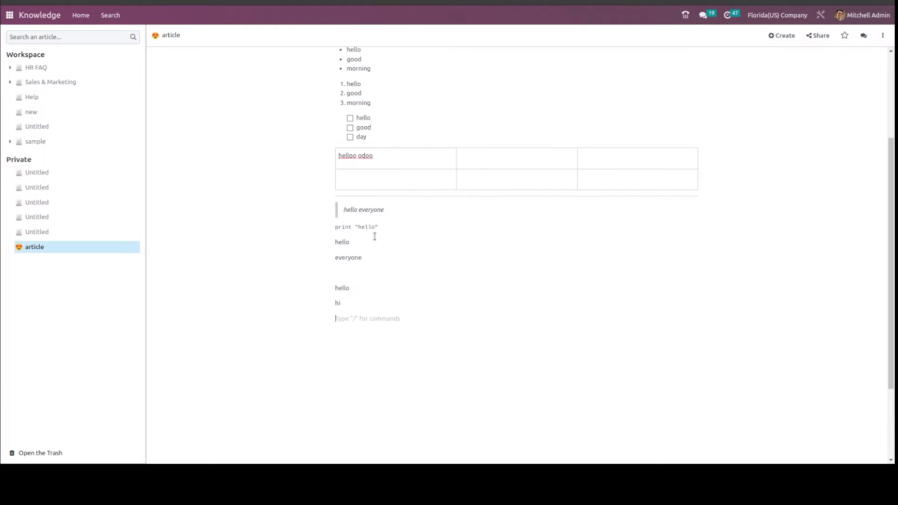
Insert a Heading 1 reading "hello" on the empty line below "hi".
text(/)
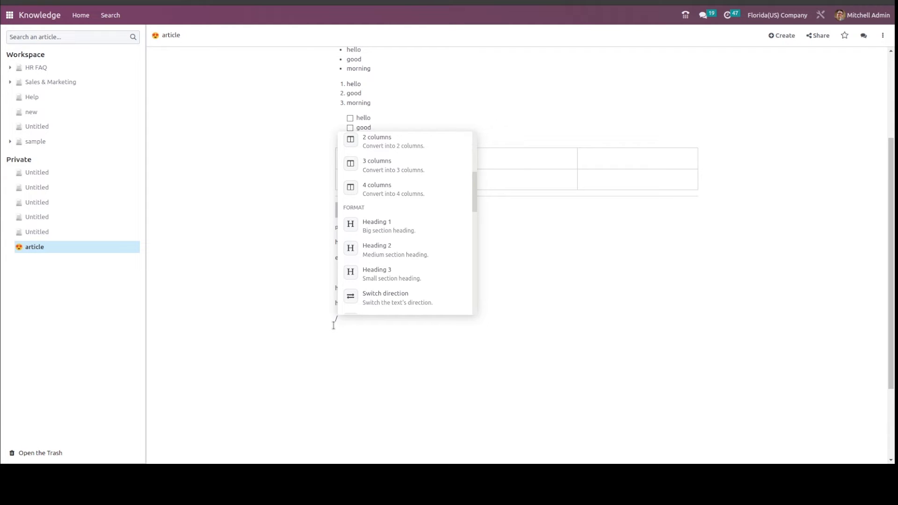
text(hello)
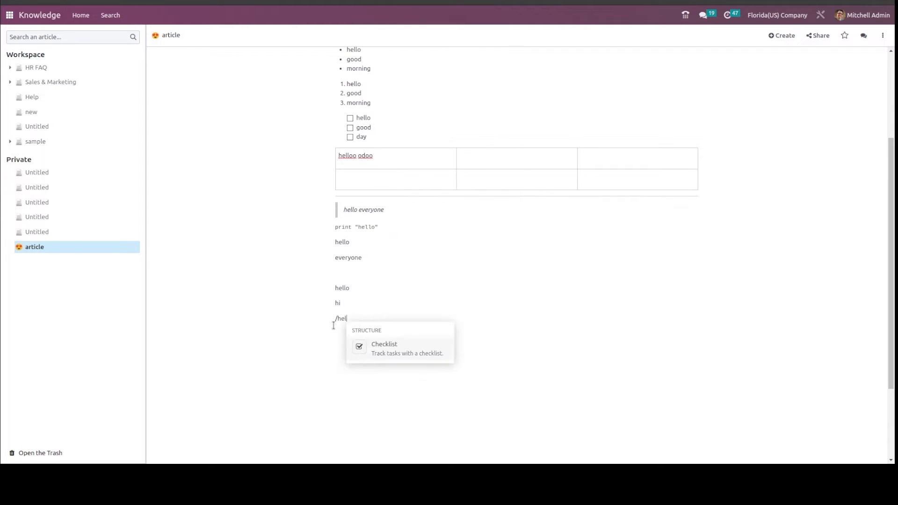
key(BackSpace)
key(BackSpace)
key(BackSpace)
key(BackSpace)
key(BackSpace)
scroll(361, 307, down, 5)
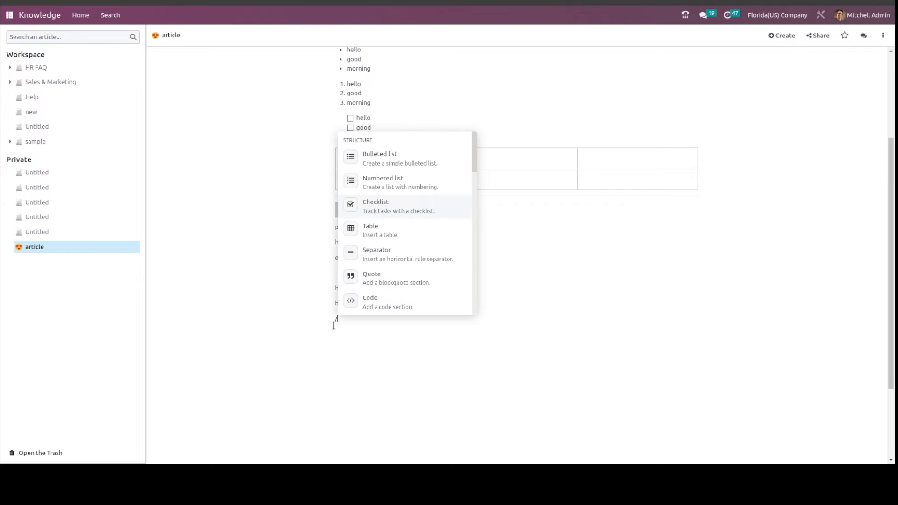
scroll(386, 236, down, 5)
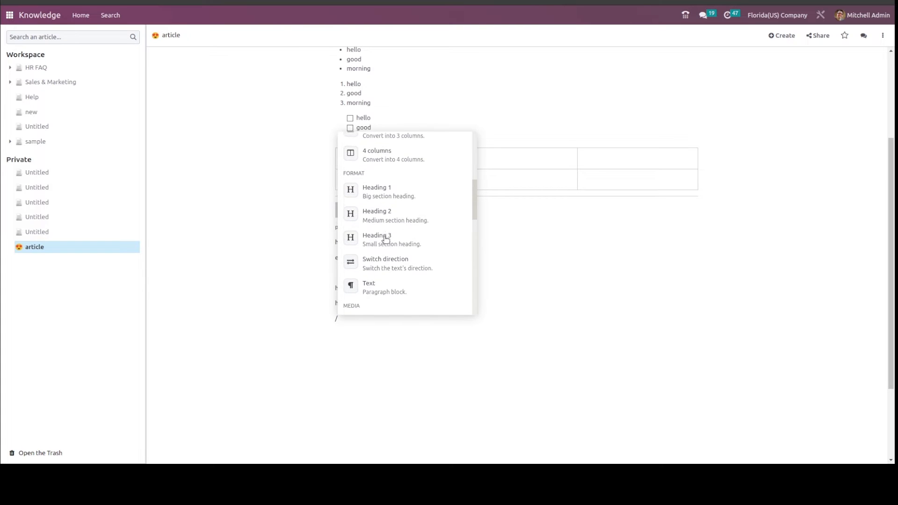
click(379, 177)
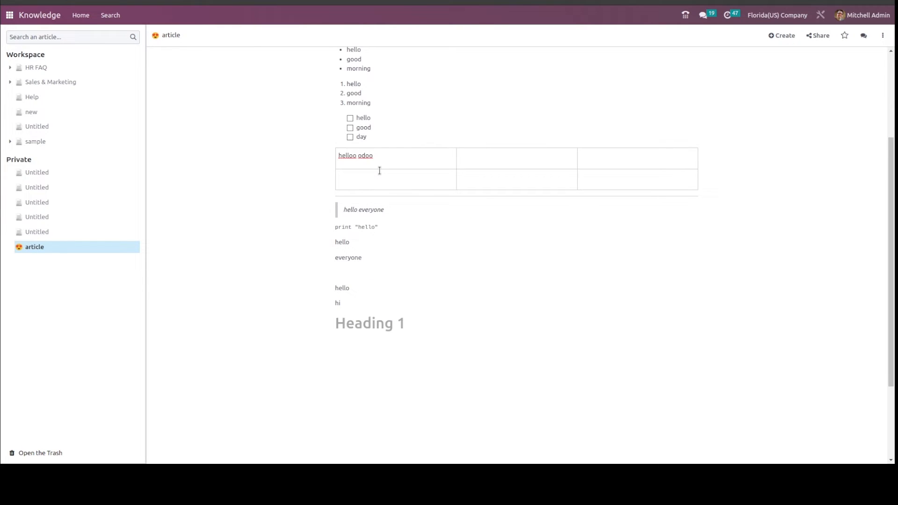
text(hello)
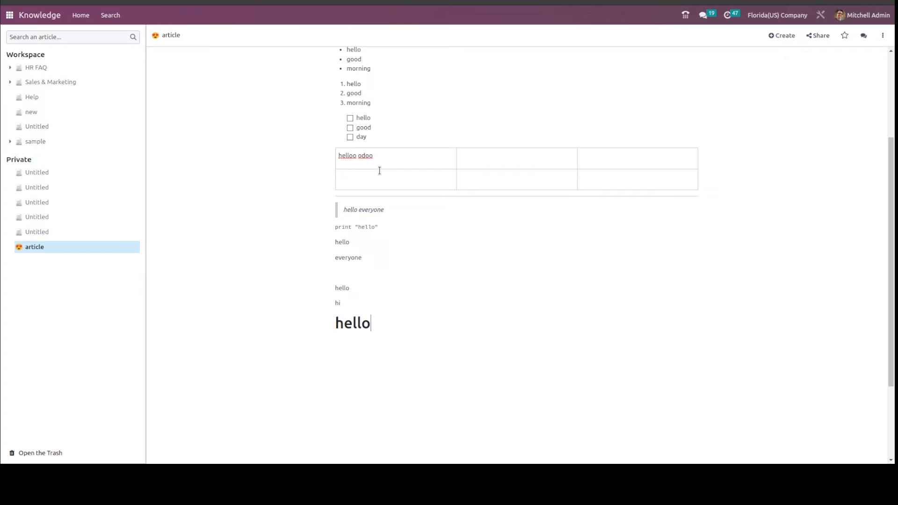
Insert a Heading 2 reading "hello" below the Heading 1.
key(Return)
text(/)
click(393, 211)
text(hello)
Insert a Heading 3 reading "hello" below the Heading 2.
key(Return)
text(/)
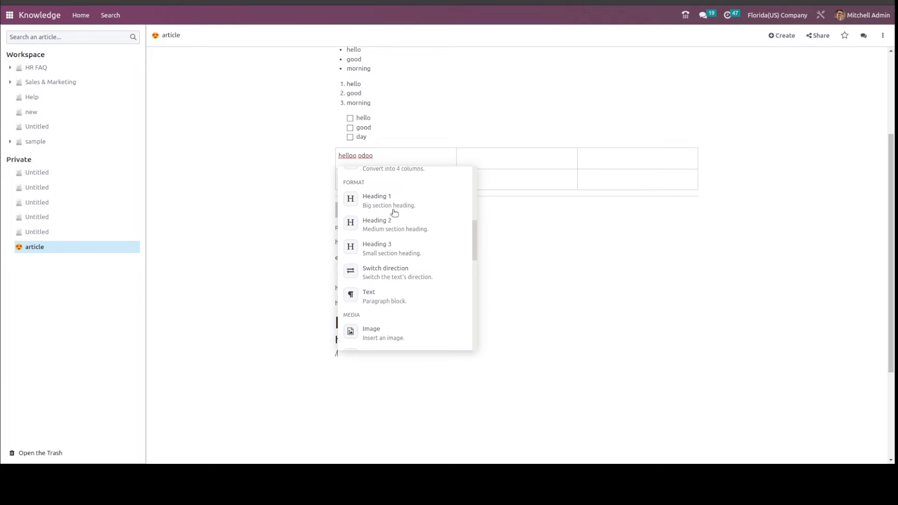
click(389, 251)
text(hello)
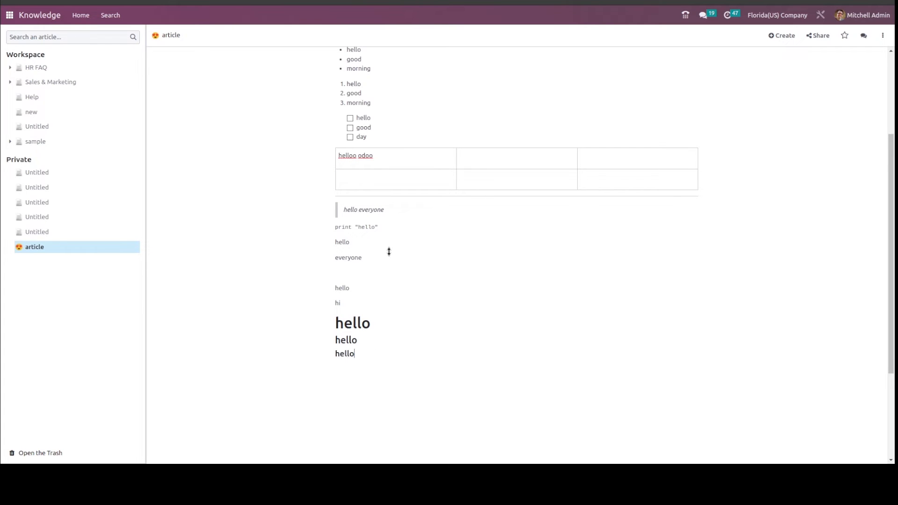
Add a plain text line reading "odoo" below the Heading 3.
key(Return)
text(/)
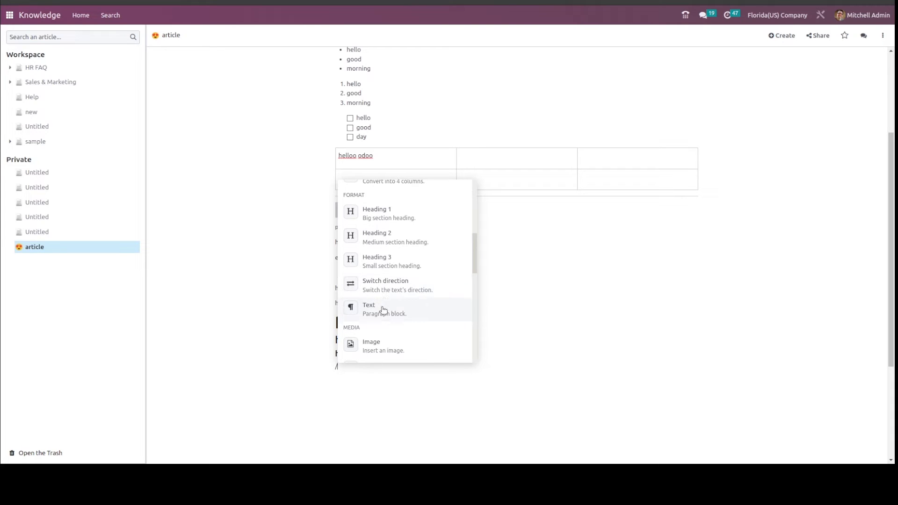
key(BackSpace)
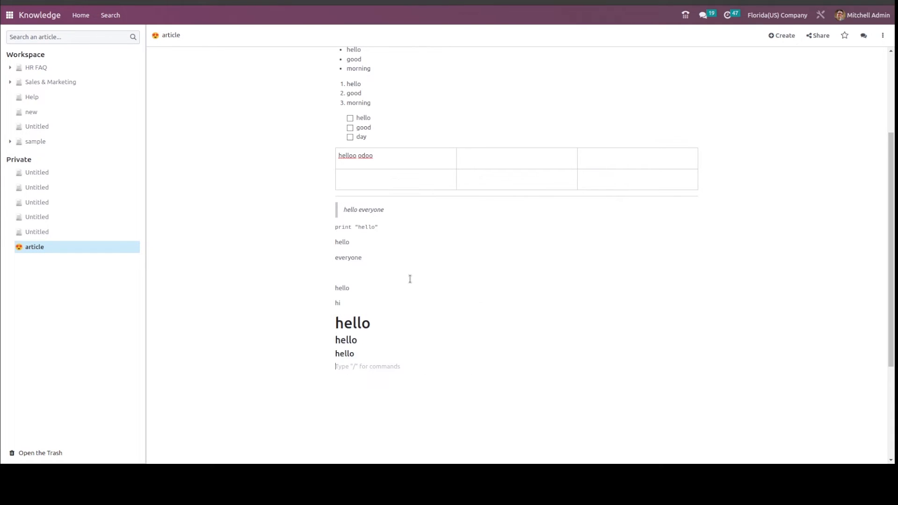
text(m)
key(BackSpace)
text(odoo/)
Switch the text direction of the "odoo" line to right-to-left and back to left-to-right.
click(411, 280)
text(/)
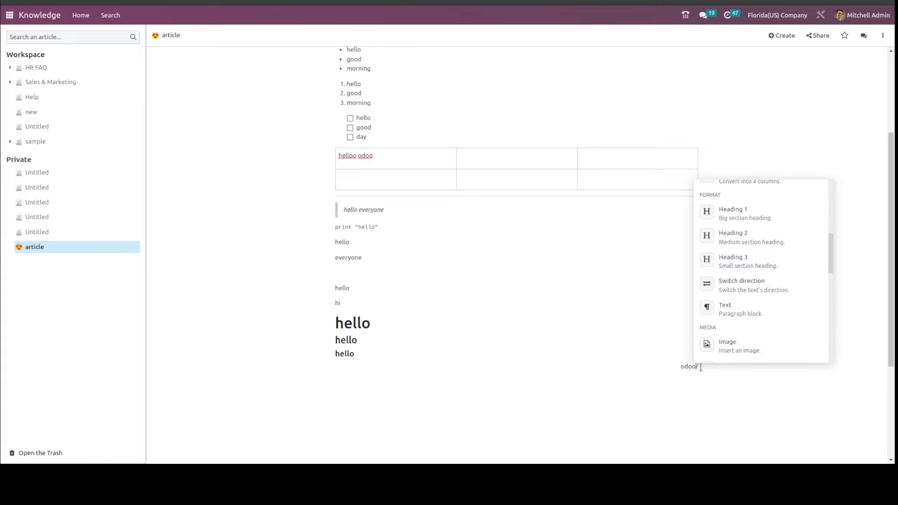
click(739, 284)
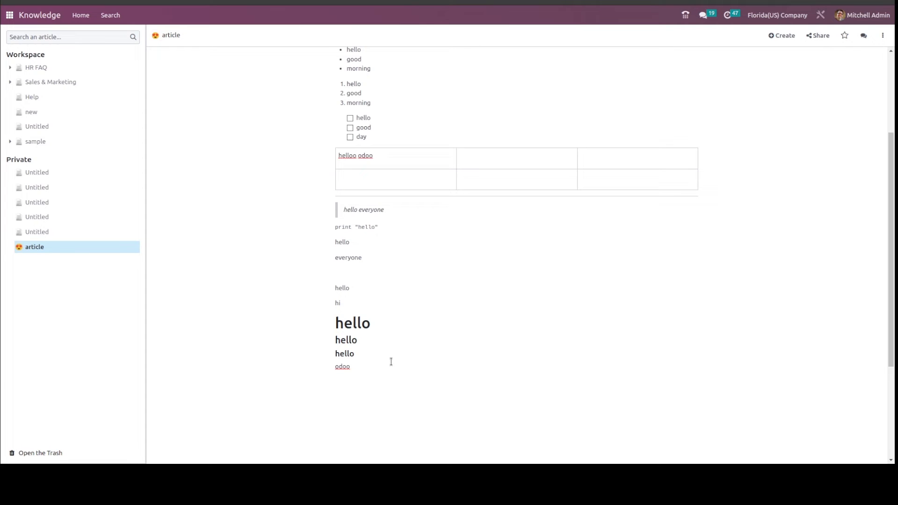
Add a new line below "odoo" and format it as a Text paragraph block.
key(Return)
text(/)
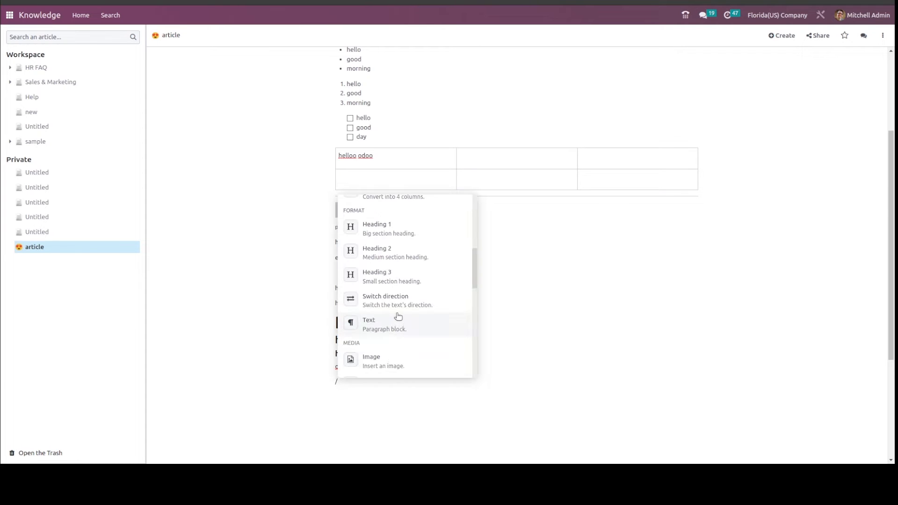
click(396, 329)
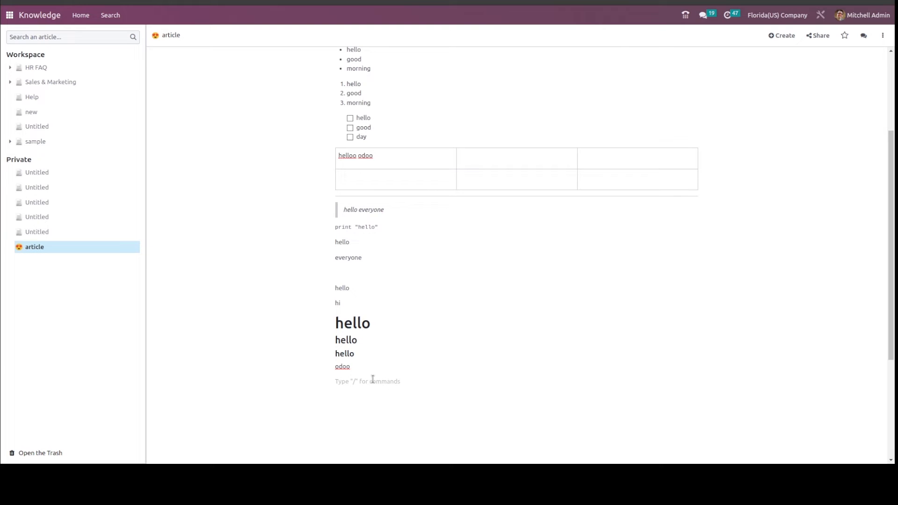
Insert the paper shopping bag image from the media library on the empty line below "odoo".
text(/)
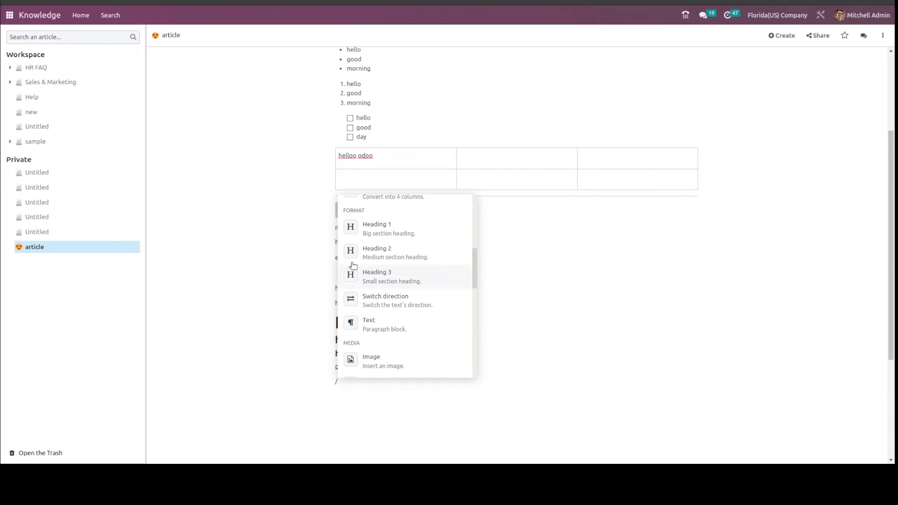
scroll(371, 328, down, 2)
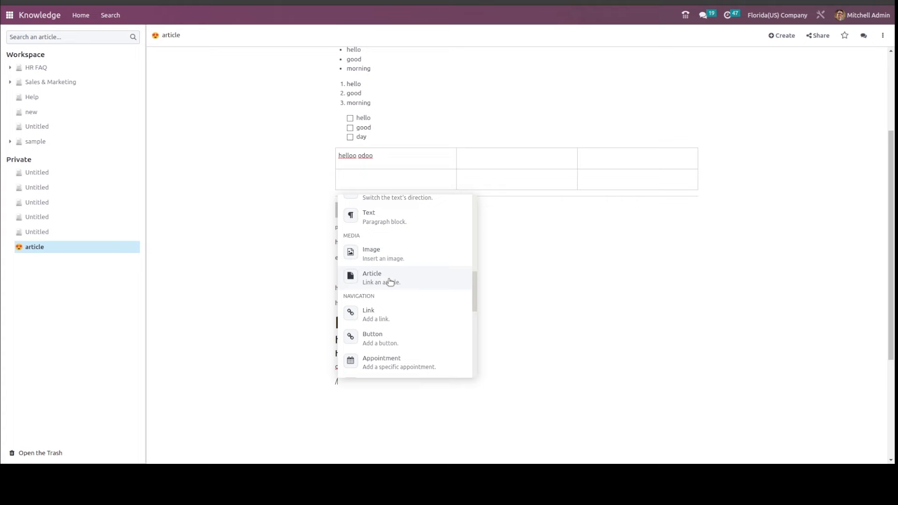
click(386, 257)
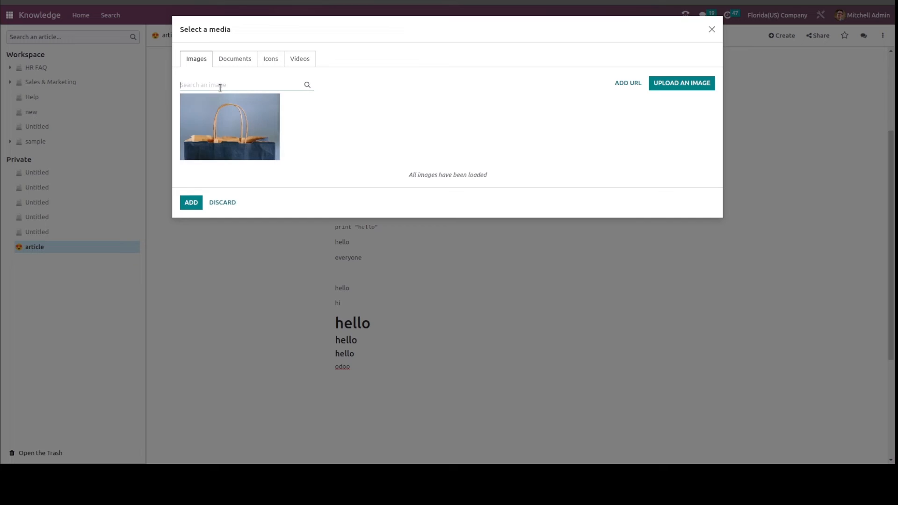
click(256, 146)
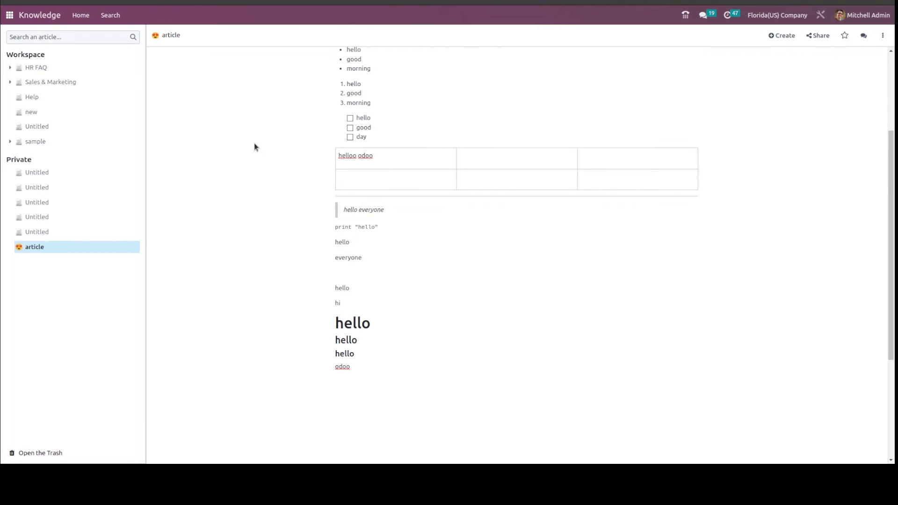
scroll(395, 276, down, 3)
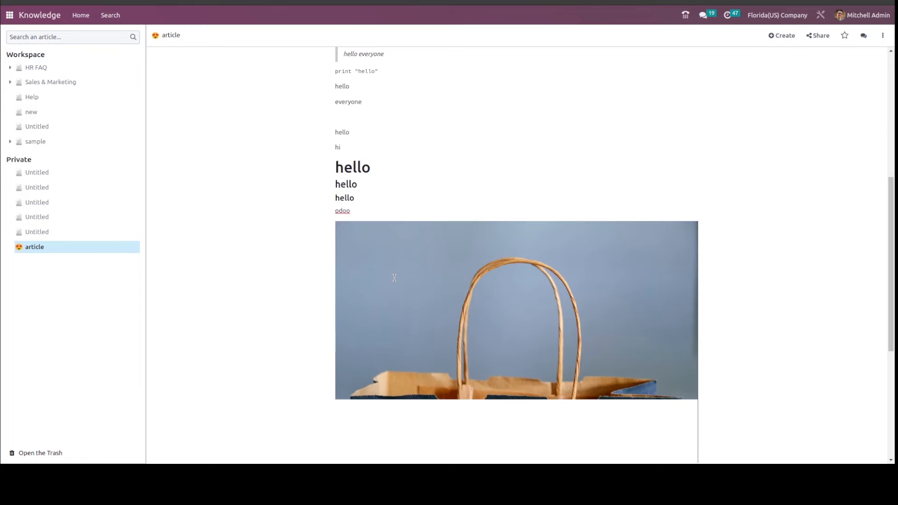
Insert a link to the Help article on the empty line below the shopping bag image.
scroll(394, 277, down, 3)
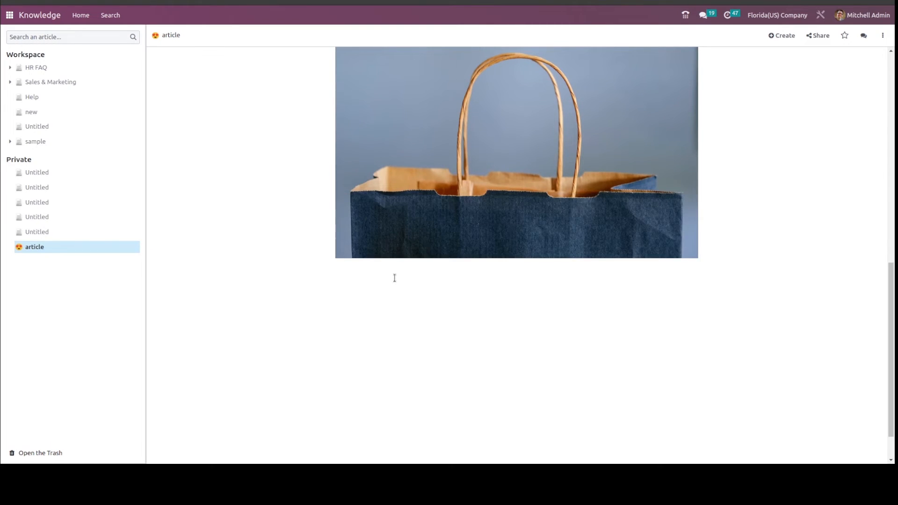
scroll(394, 278, up, 1)
scroll(395, 278, down, 2)
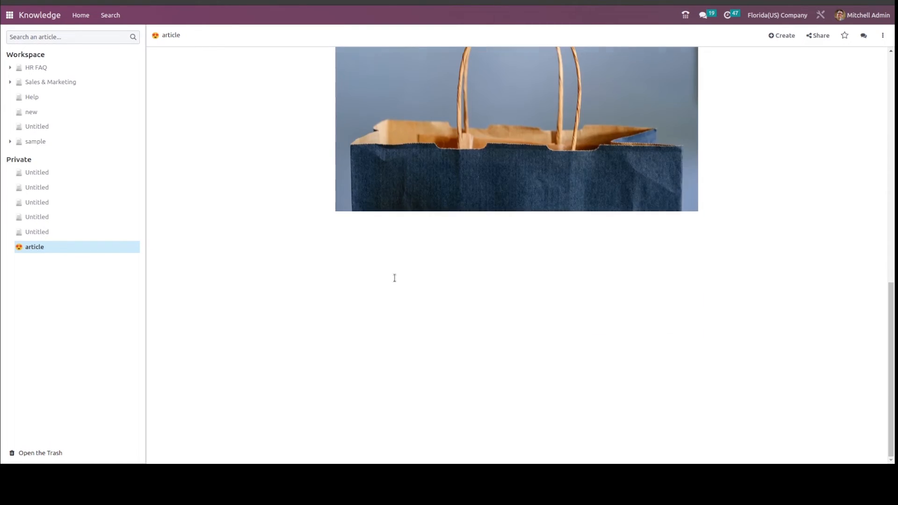
click(394, 278)
text(/)
scroll(394, 278, down, 5)
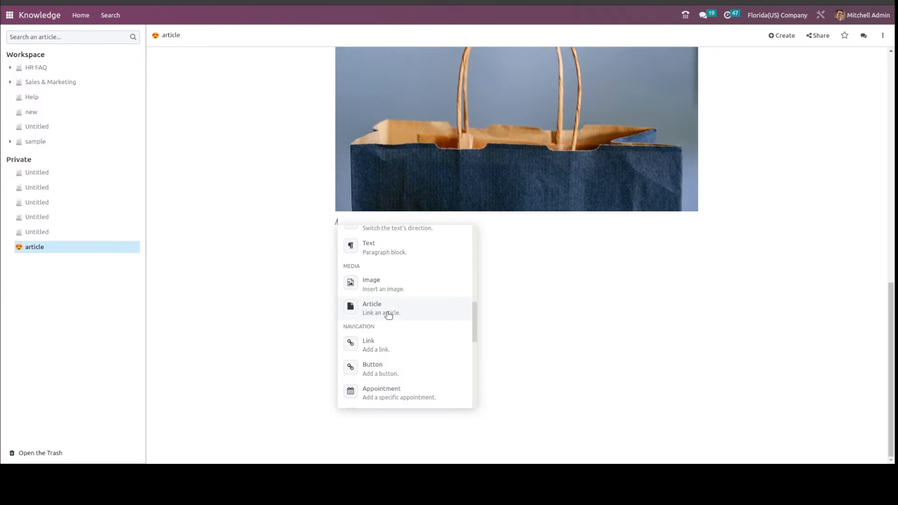
click(388, 313)
click(325, 55)
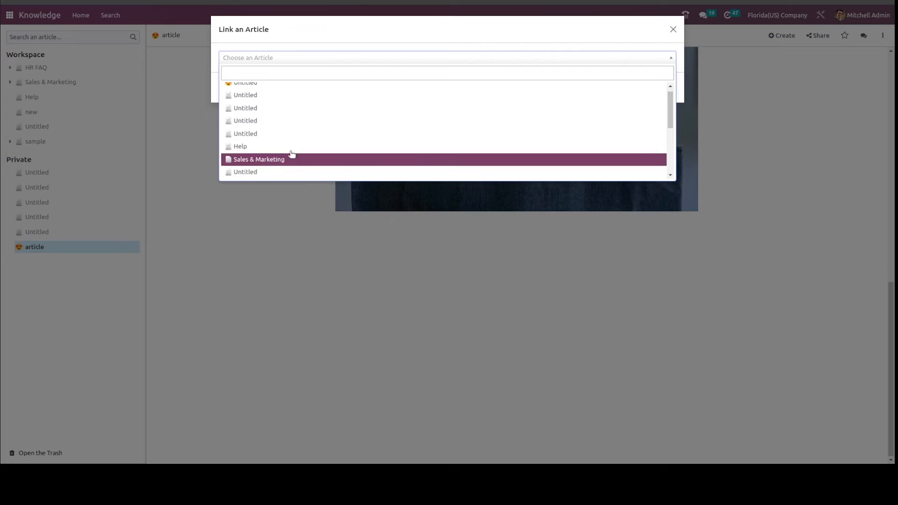
click(282, 148)
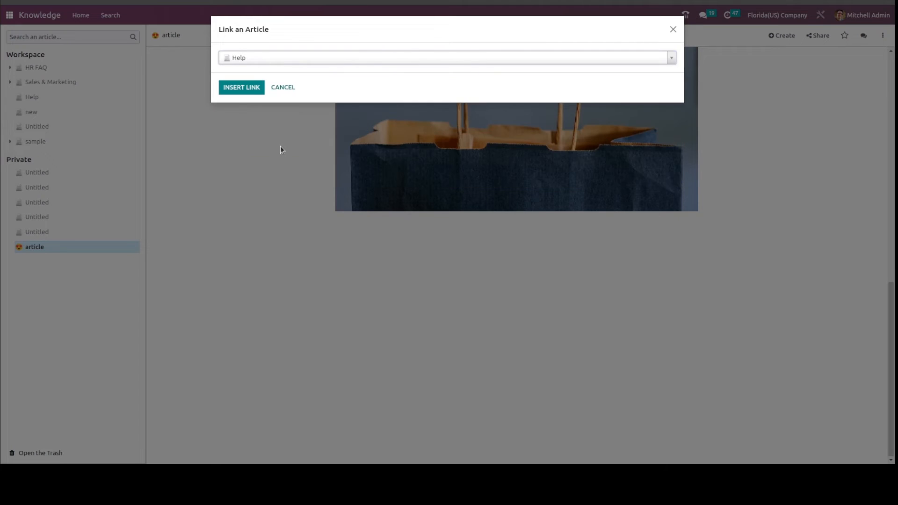
click(239, 86)
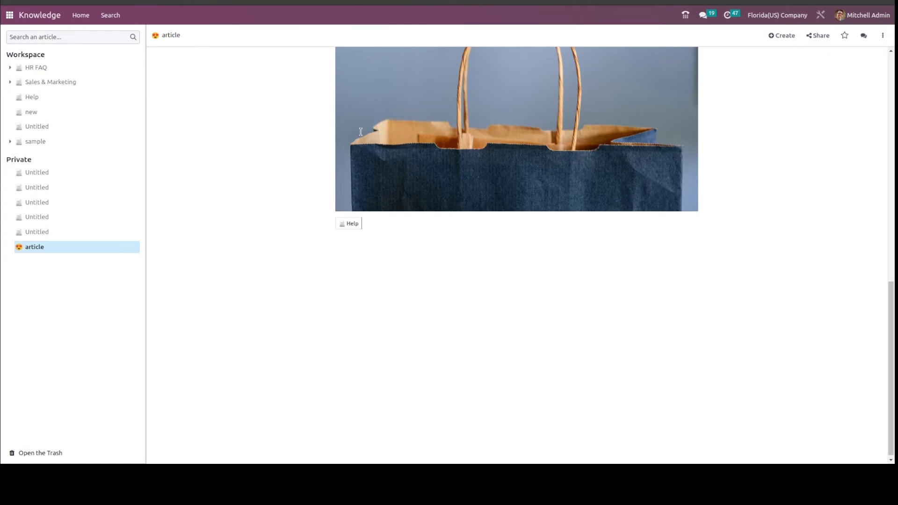
Follow the inserted Help link to view that article, and return to the private article named "article".
click(352, 224)
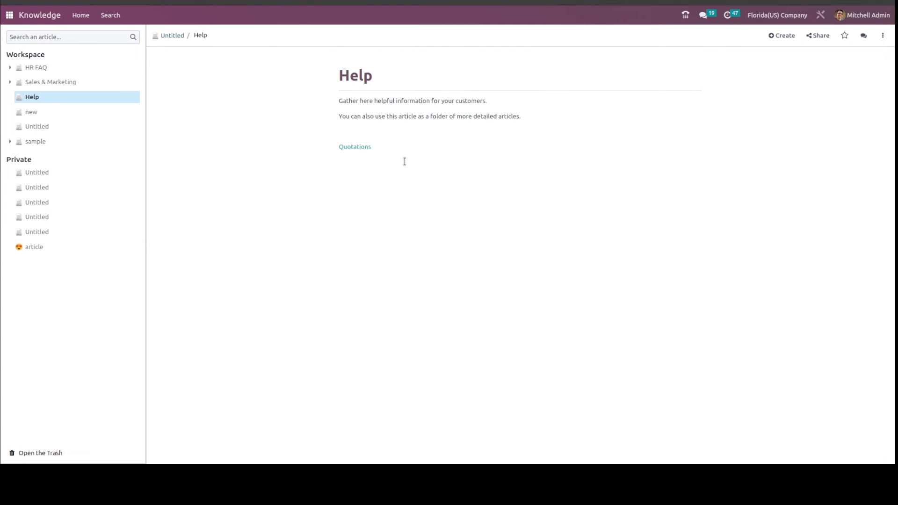
click(43, 251)
Add a link below the Help article link with the label "hello" and the URL /shop.
scroll(443, 340, down, 15)
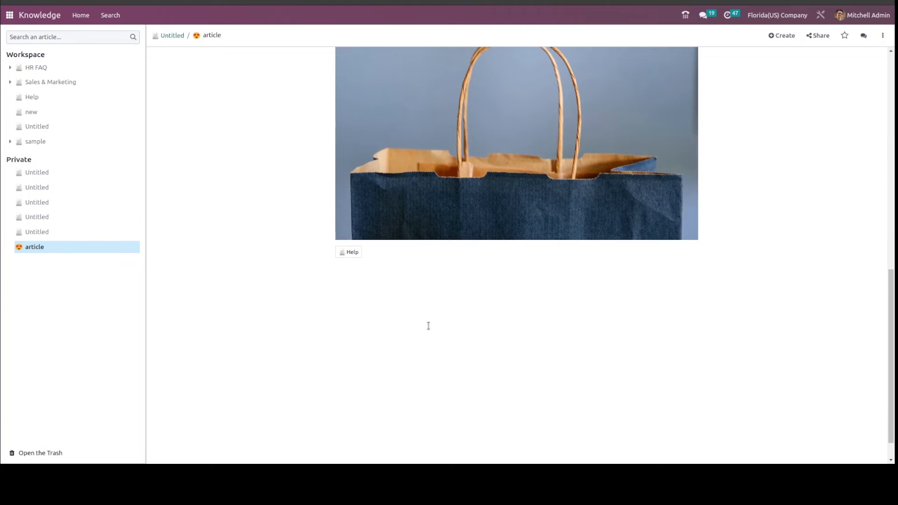
click(398, 267)
text(/)
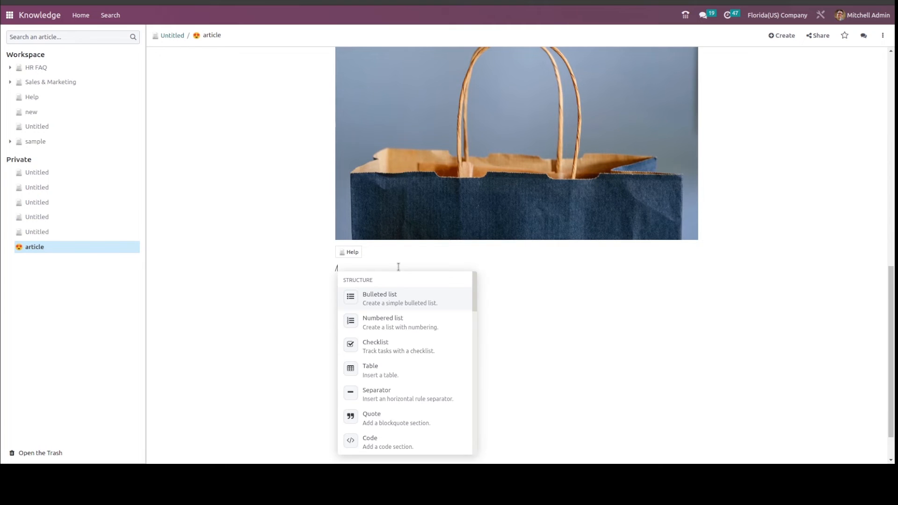
scroll(397, 363, down, 10)
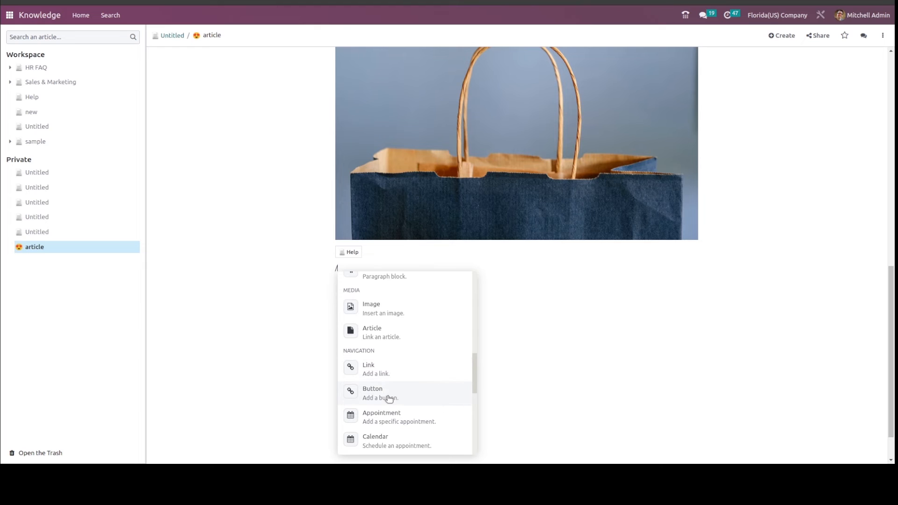
scroll(388, 398, down, 2)
scroll(383, 328, up, 1)
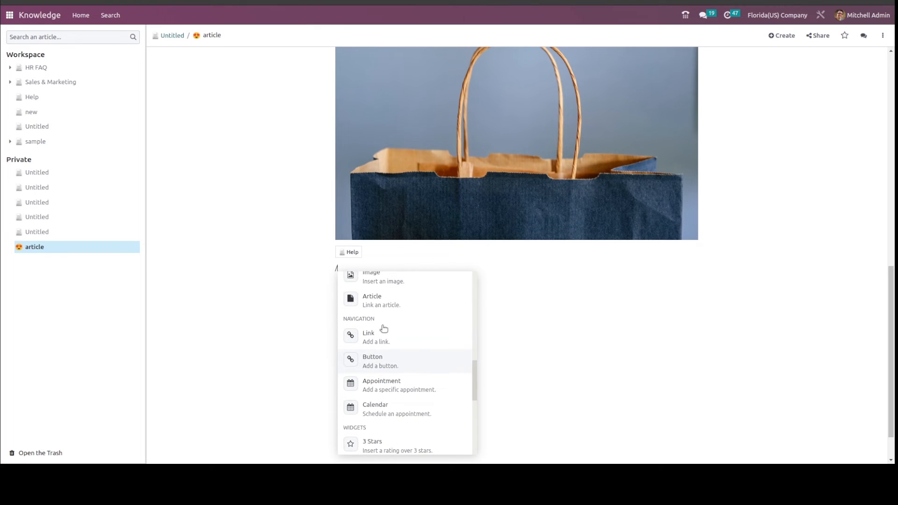
click(371, 347)
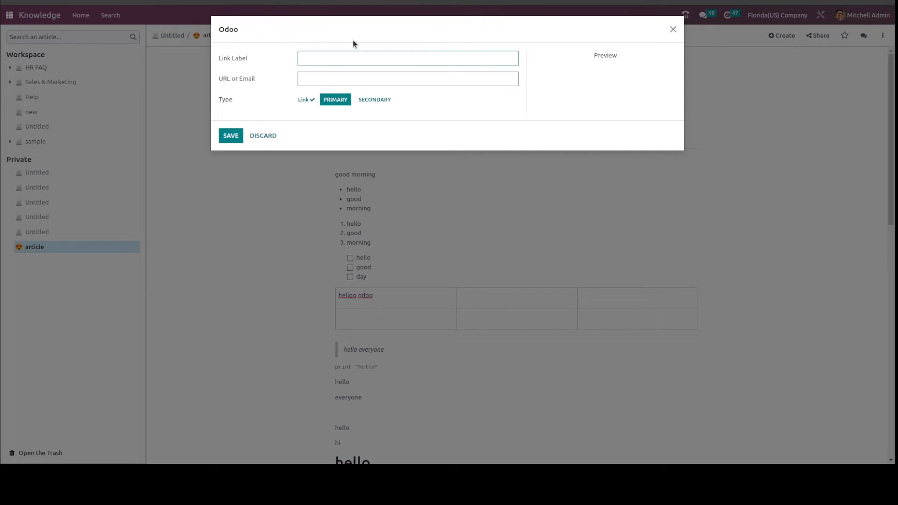
click(342, 60)
click(359, 81)
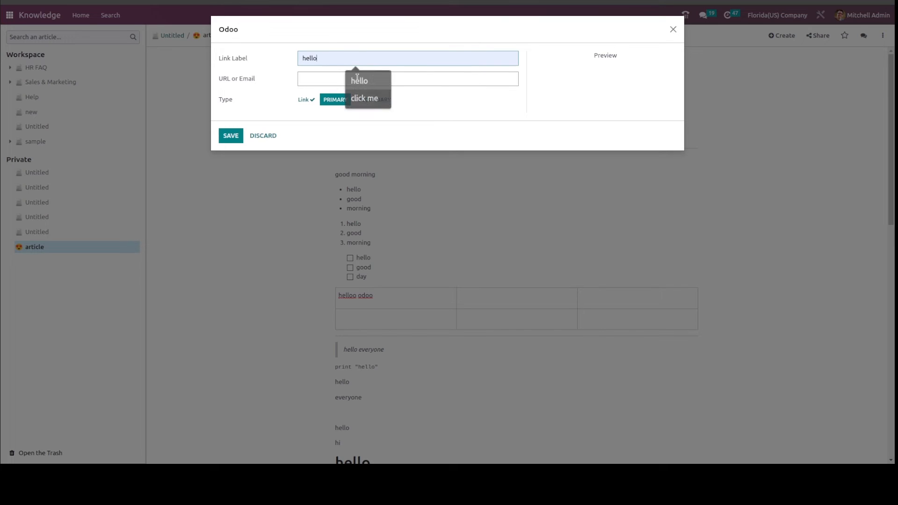
click(333, 81)
click(352, 102)
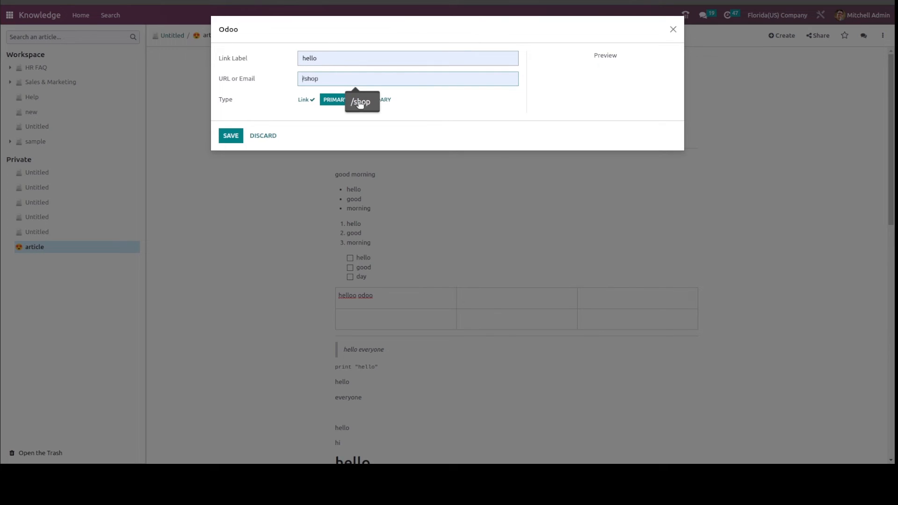
click(360, 104)
Preview the Primary and Secondary types for the "hello" link, set the type back to Link and save it.
click(344, 99)
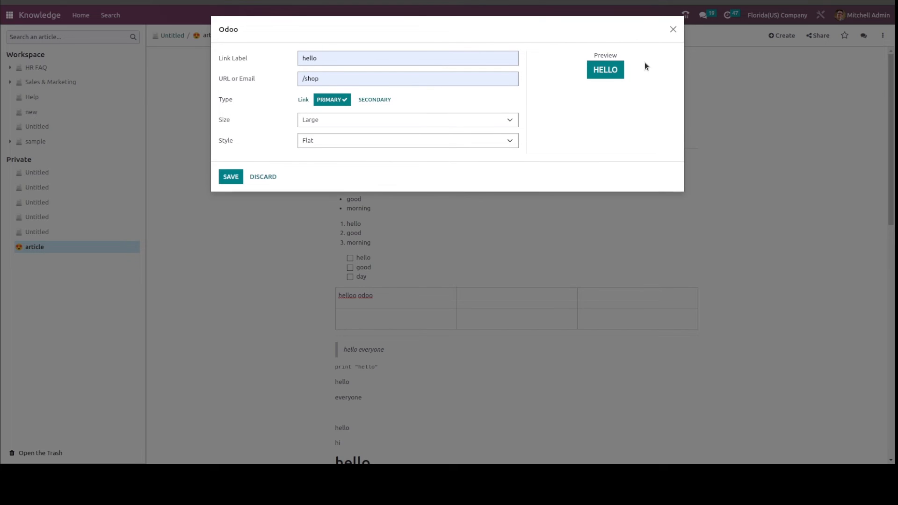
click(383, 99)
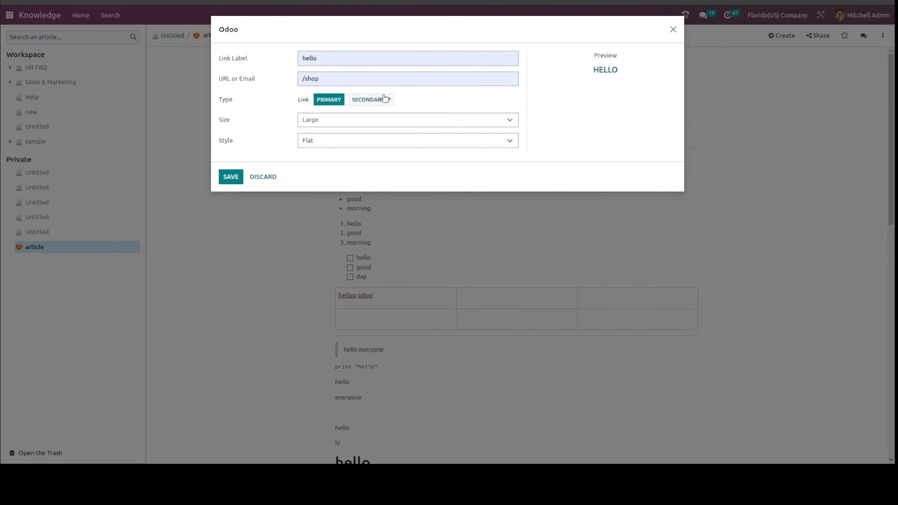
click(303, 100)
click(230, 139)
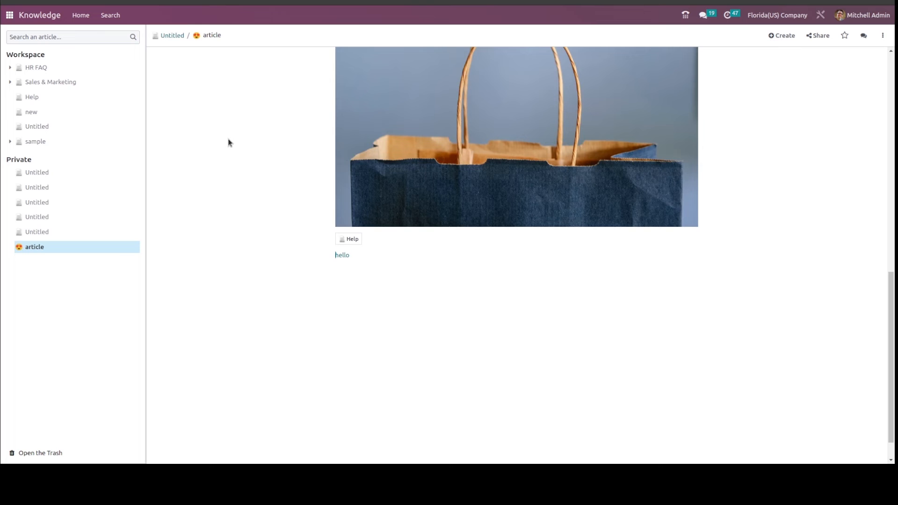
Add a button on a new line below the "hello" link with the label "click me" and the URL /shop.
key(Return)
text(/)
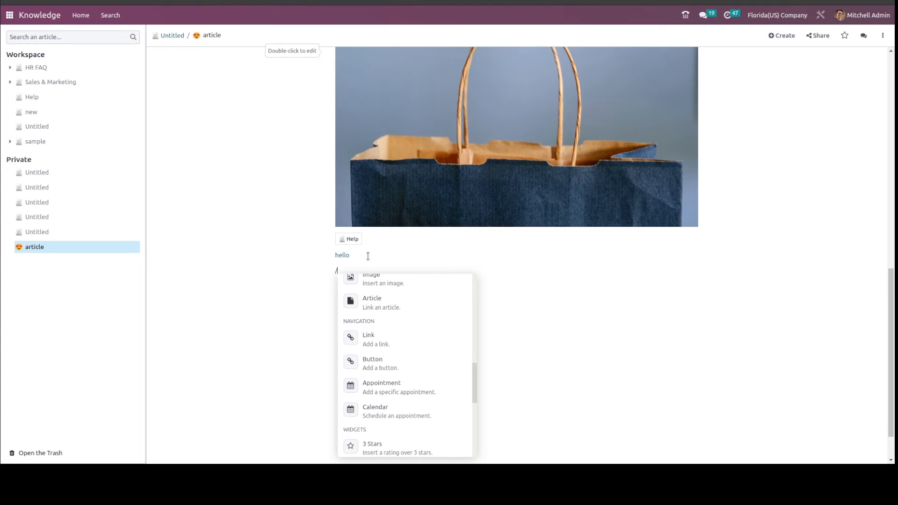
click(376, 361)
click(312, 53)
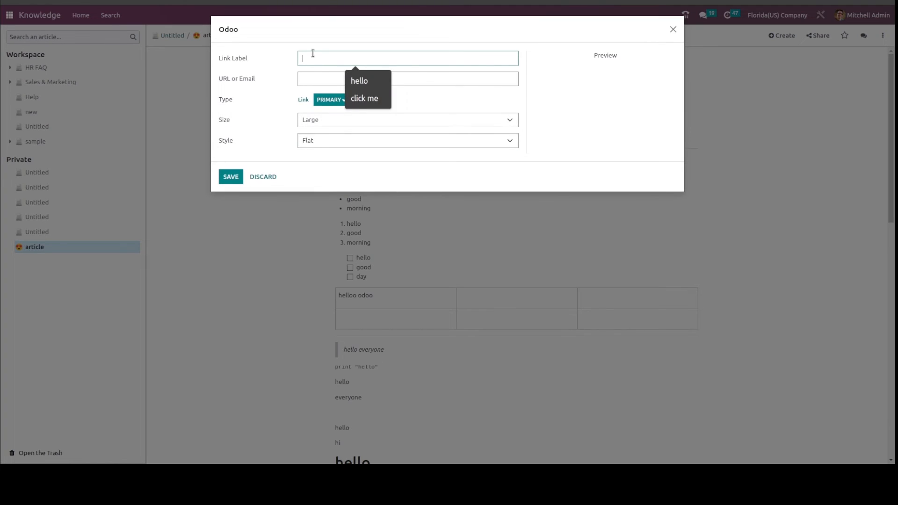
click(357, 97)
click(333, 81)
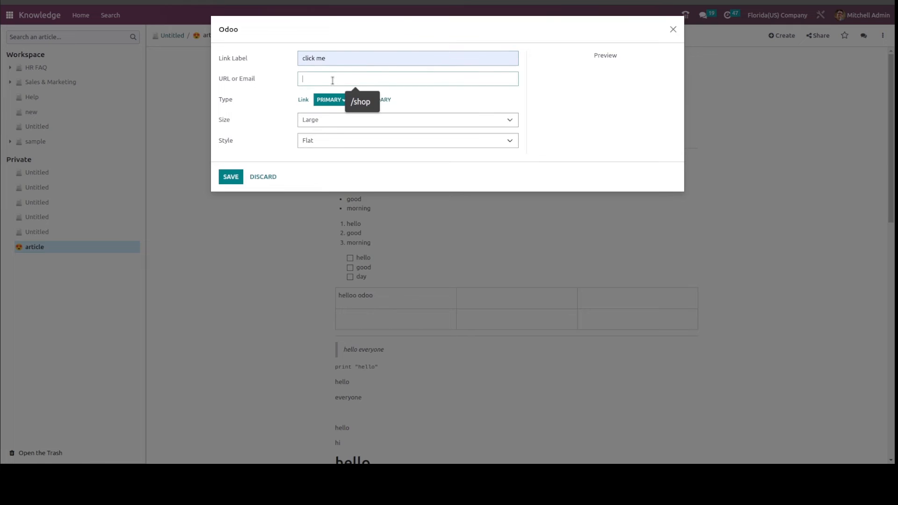
click(375, 102)
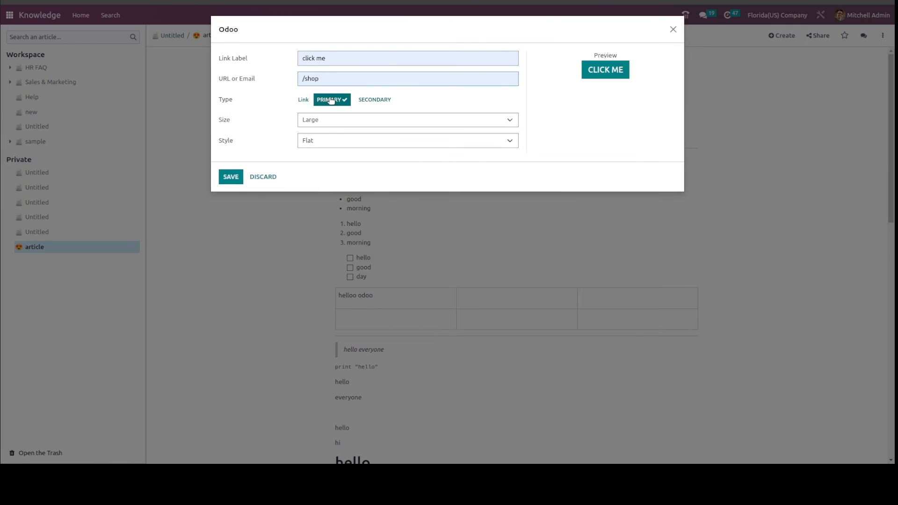
Try the Medium and Small sizes for the "click me" button and settle on Medium.
click(319, 120)
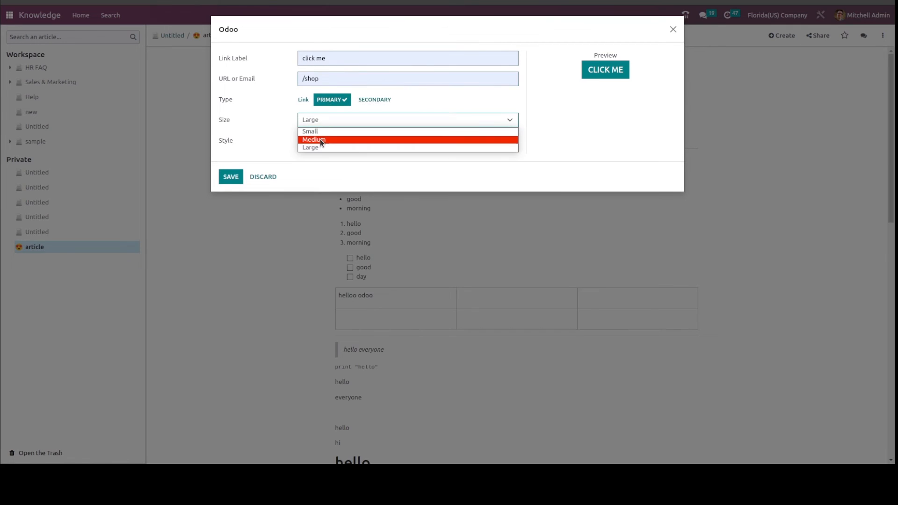
click(320, 140)
click(327, 124)
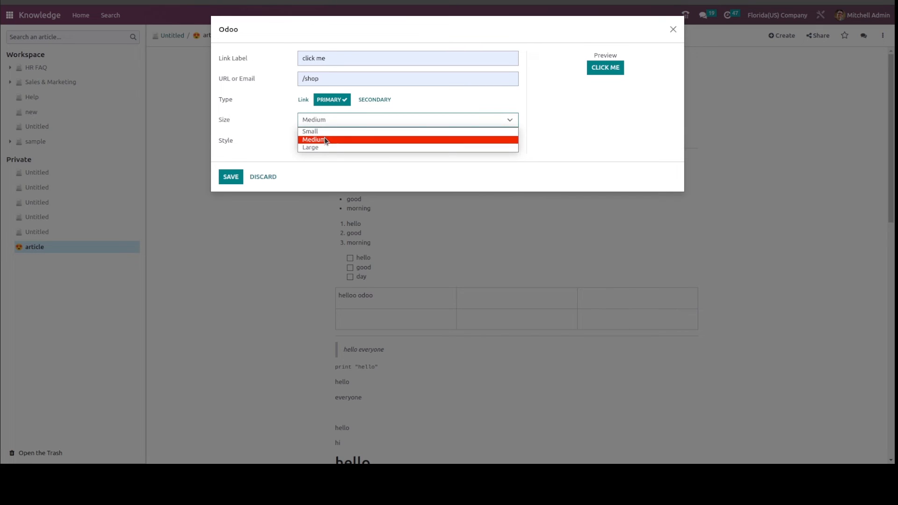
click(325, 132)
click(326, 127)
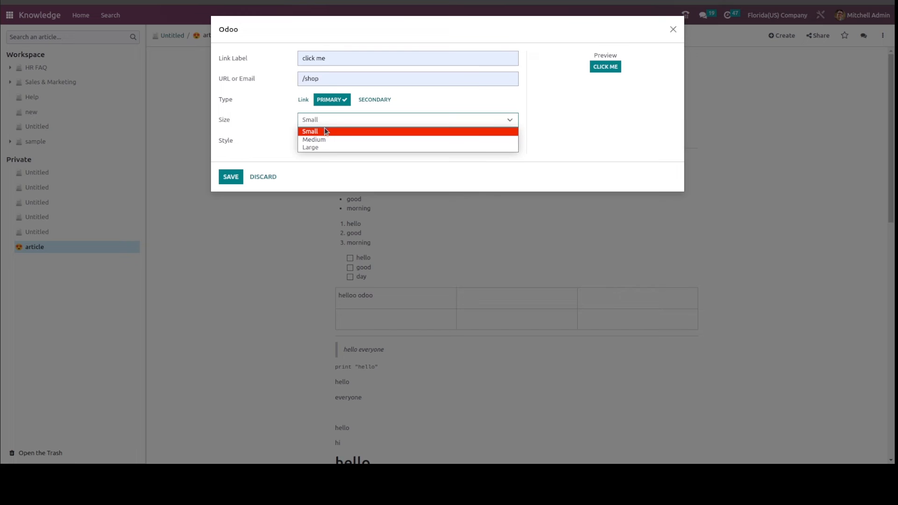
click(329, 137)
click(321, 121)
click(319, 138)
Try the Default + Rounded style on the "click me" button, set it to Default and save the button.
click(320, 141)
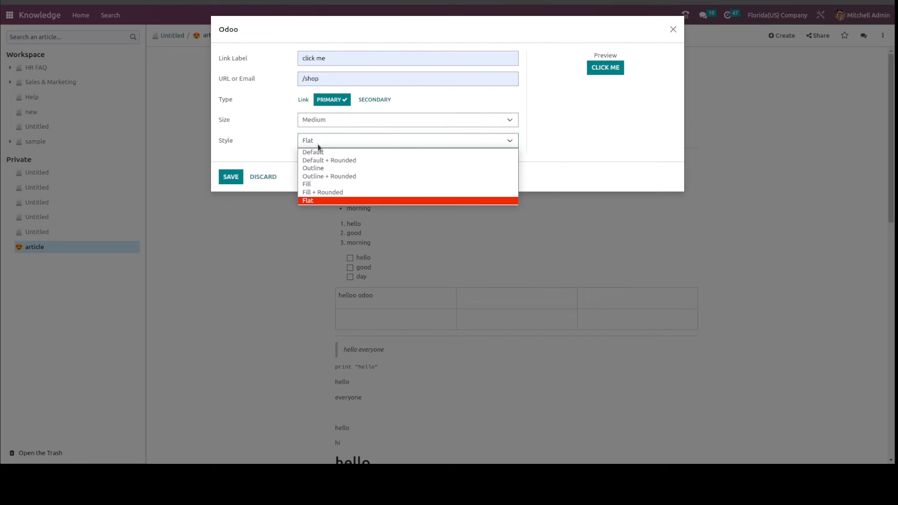
click(319, 160)
click(341, 142)
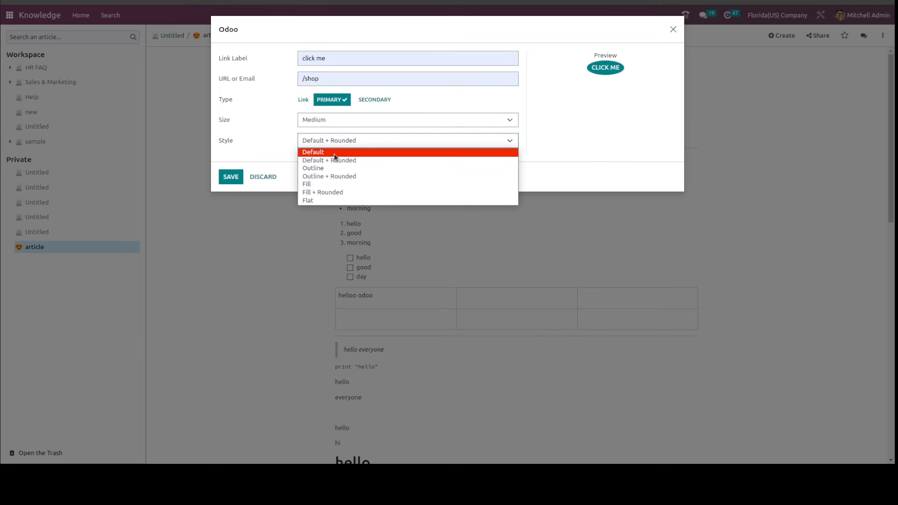
click(334, 153)
click(231, 177)
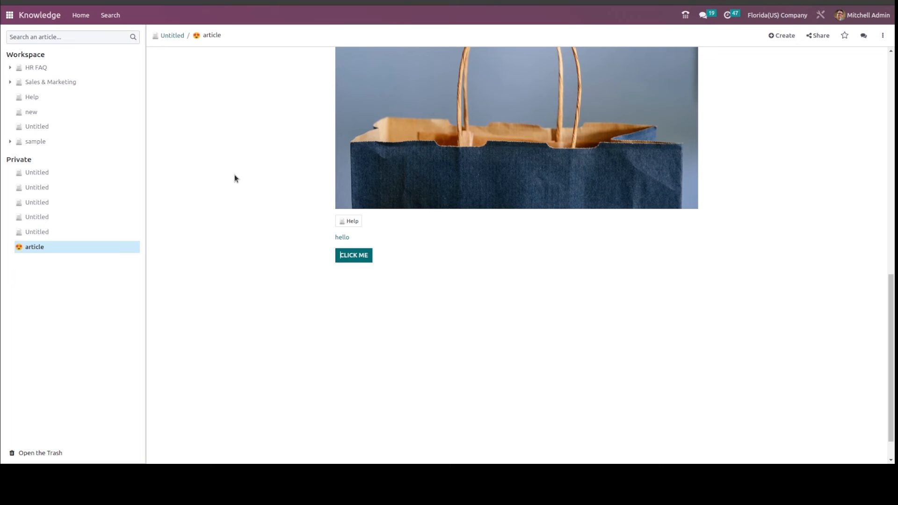
Insert a specific appointment link on the line below the "click me" button.
scroll(386, 243, down, 1)
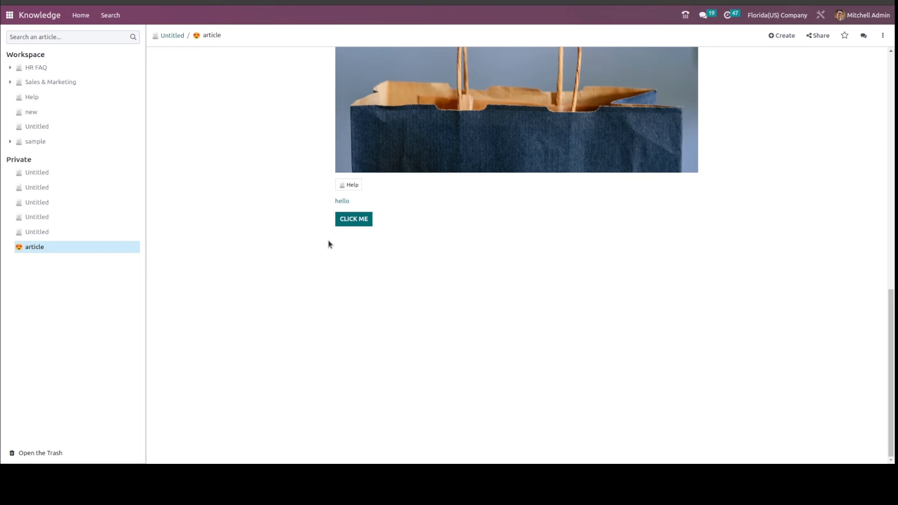
click(387, 225)
text(/)
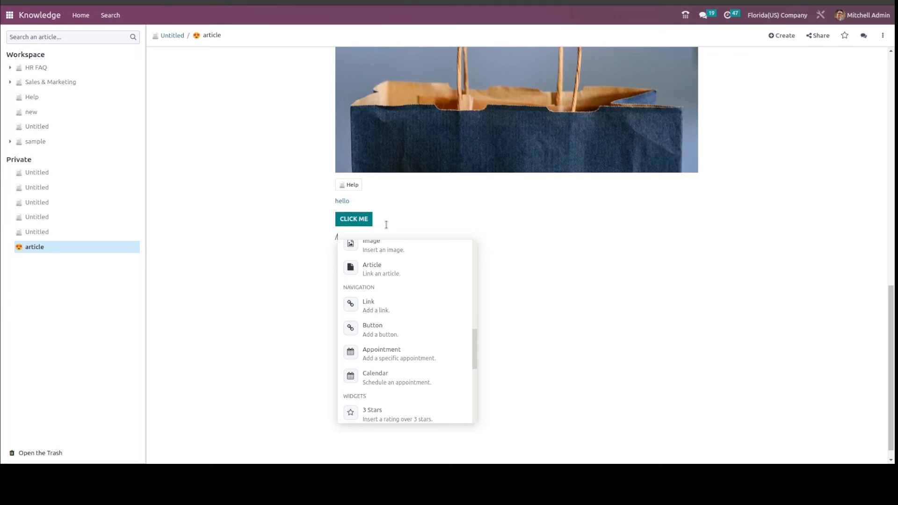
scroll(411, 383, down, 2)
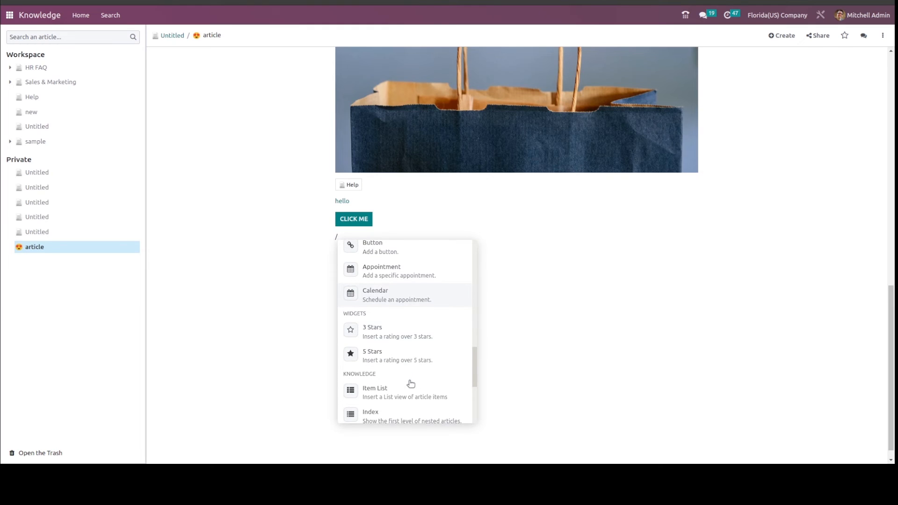
click(398, 279)
click(332, 58)
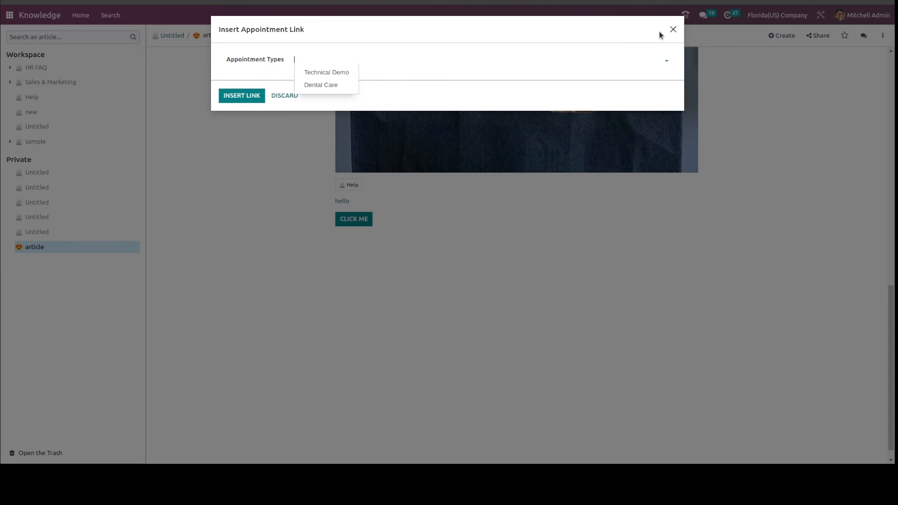
click(318, 86)
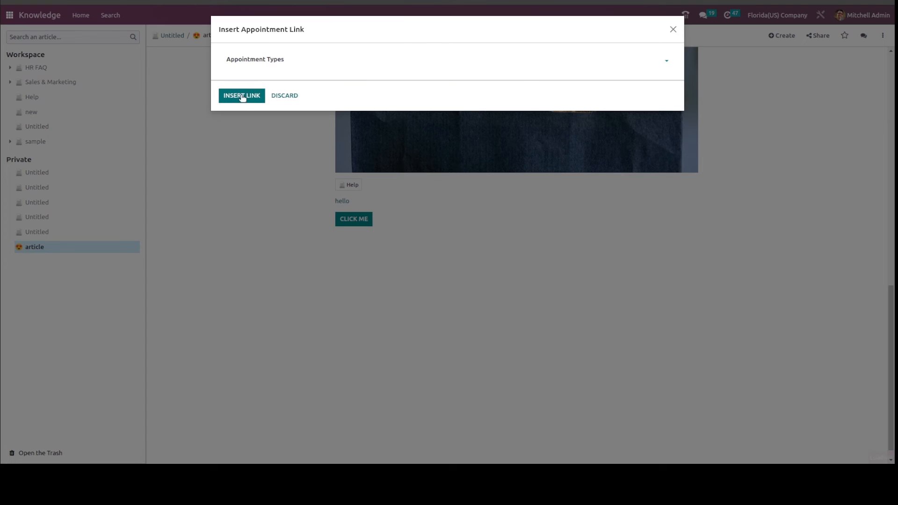
click(257, 150)
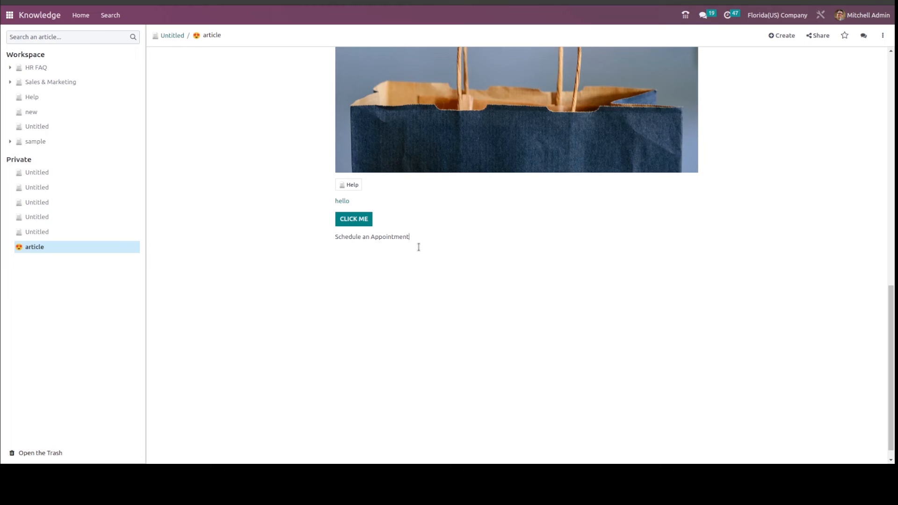
Insert a Calendar link for scheduling appointments on a new line below the appointment link.
key(Return)
text(/)
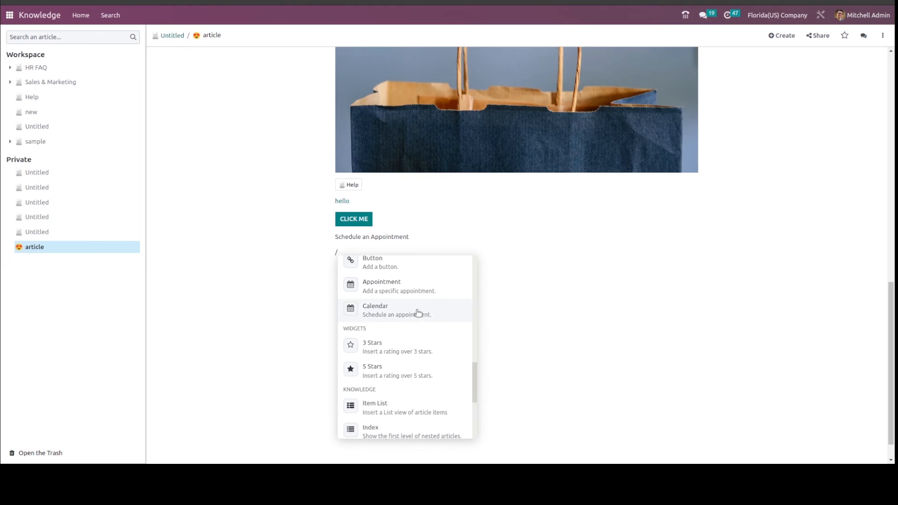
click(396, 314)
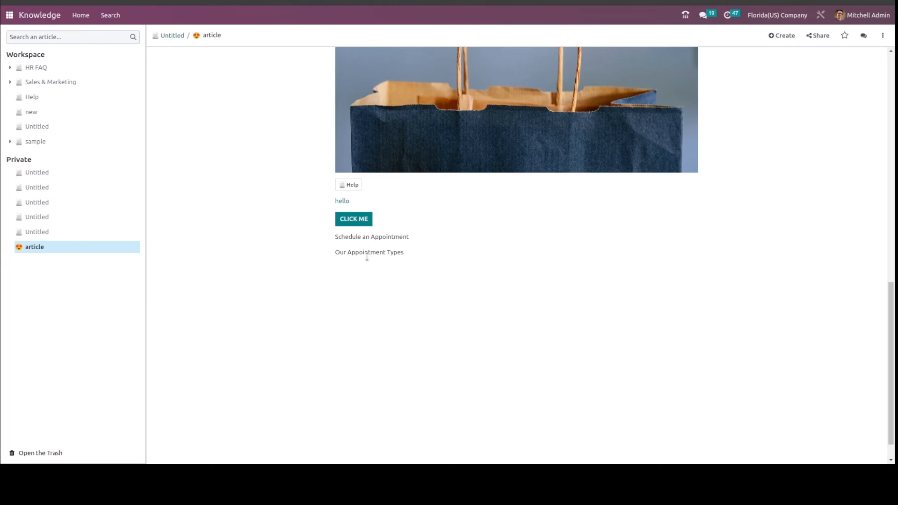
Insert a 3 Stars rating below the Our Appointment Types link and a 5 Stars rating on the following line.
key(Return)
text(/)
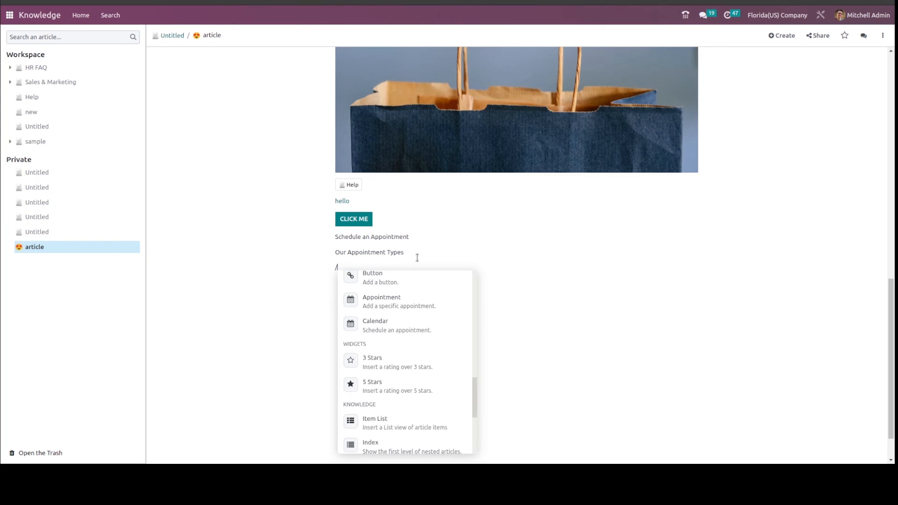
click(405, 363)
key(Return)
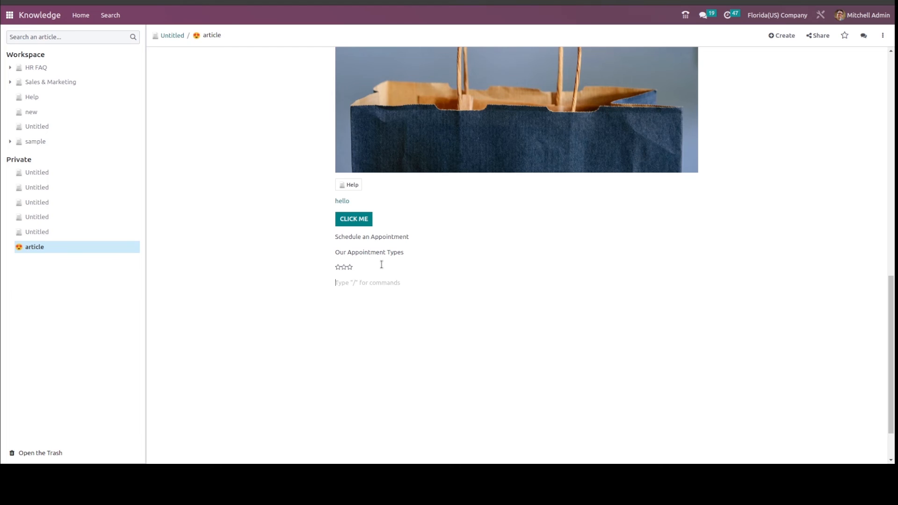
text(/)
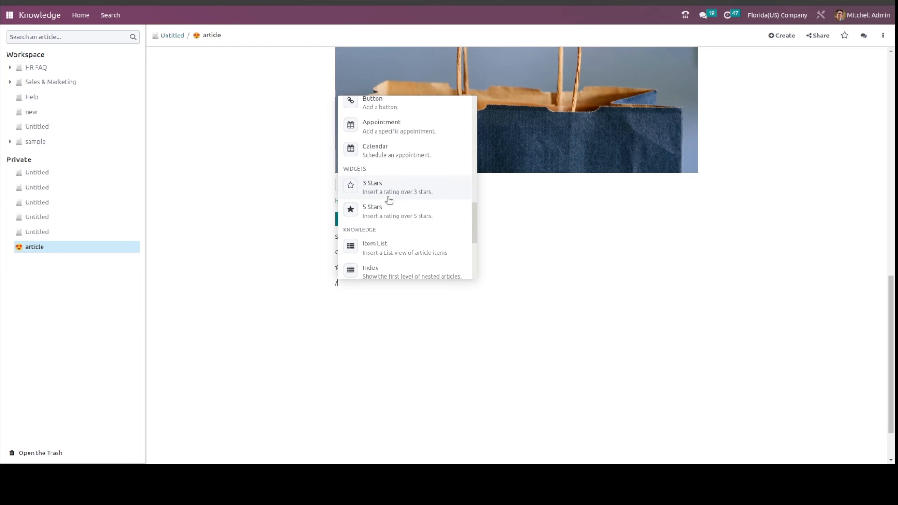
click(377, 213)
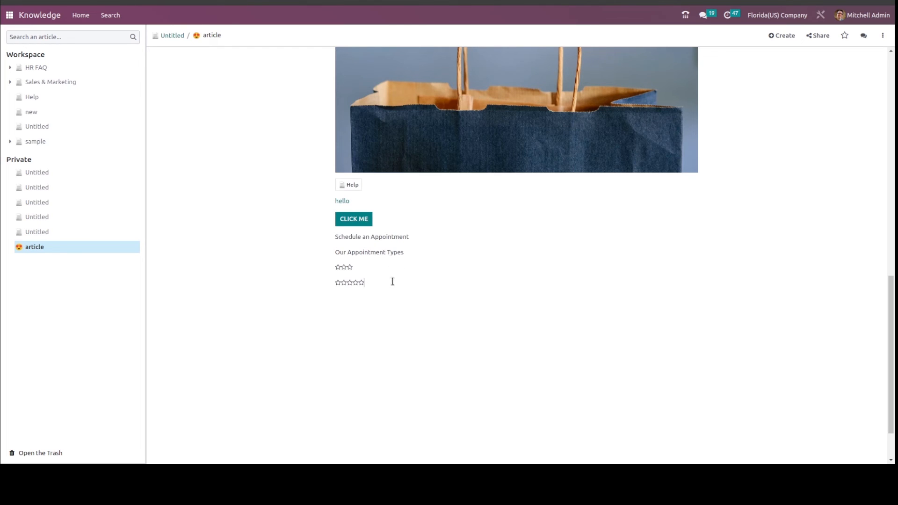
Insert an Item List view titled "hello" on a new line below the 5 Stars rating.
click(362, 282)
key(Return)
text(/)
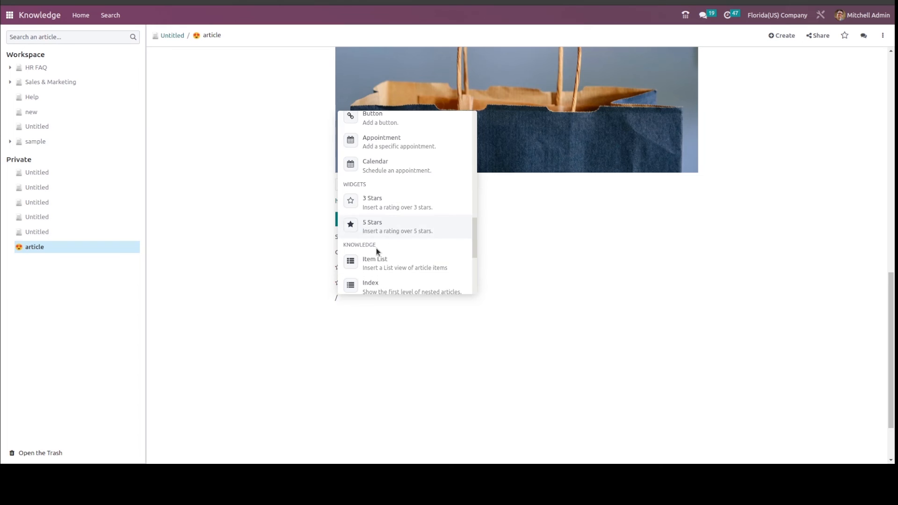
scroll(377, 250, down, 3)
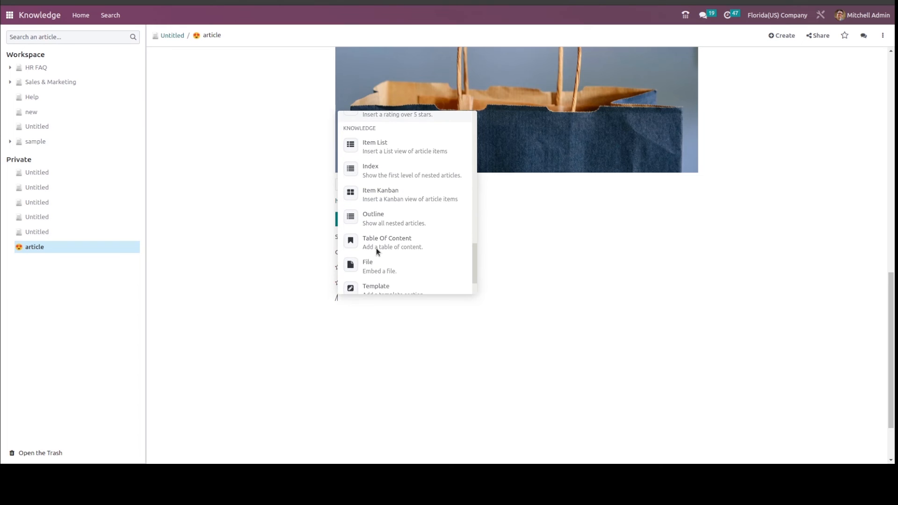
click(381, 149)
click(410, 61)
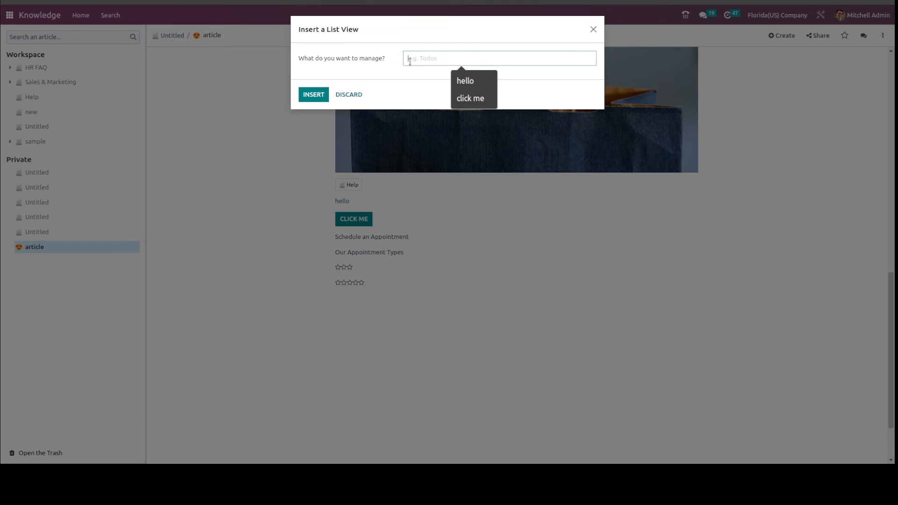
click(461, 80)
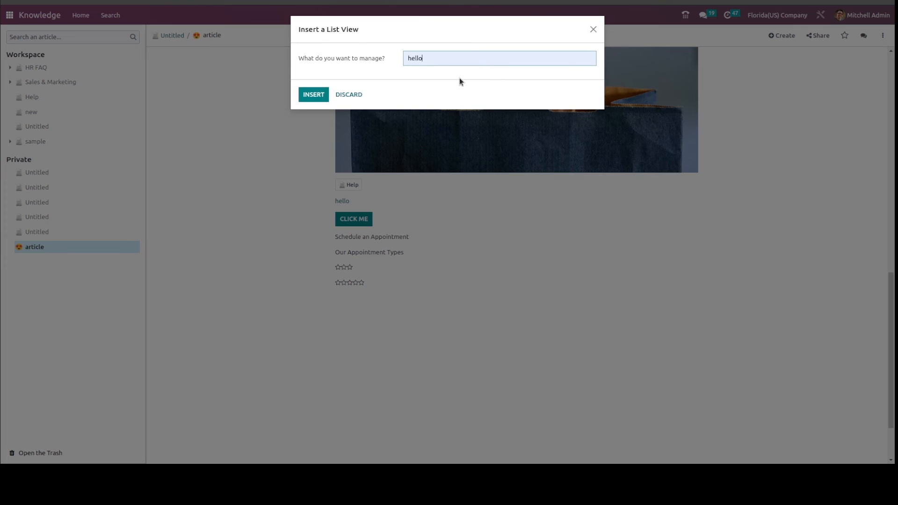
click(313, 94)
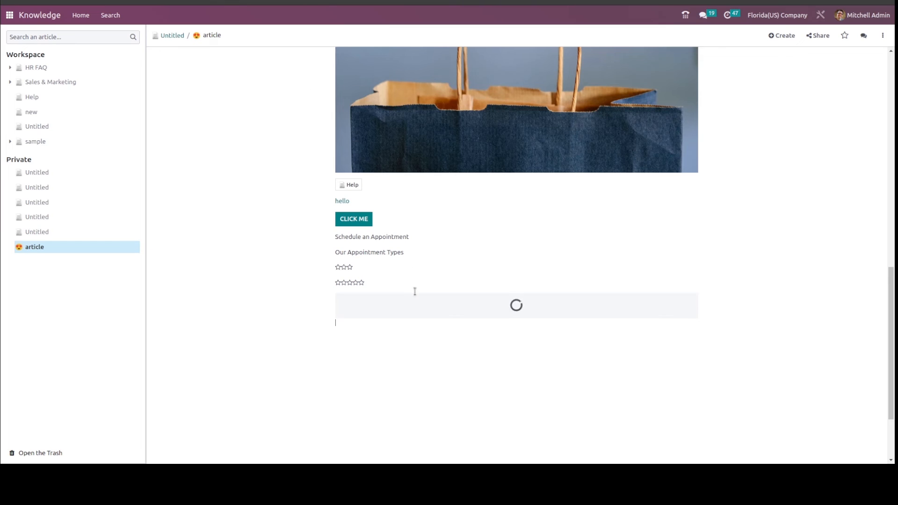
Insert an Index block for first-level nested articles directly below the "hello" list view.
scroll(422, 344, down, 2)
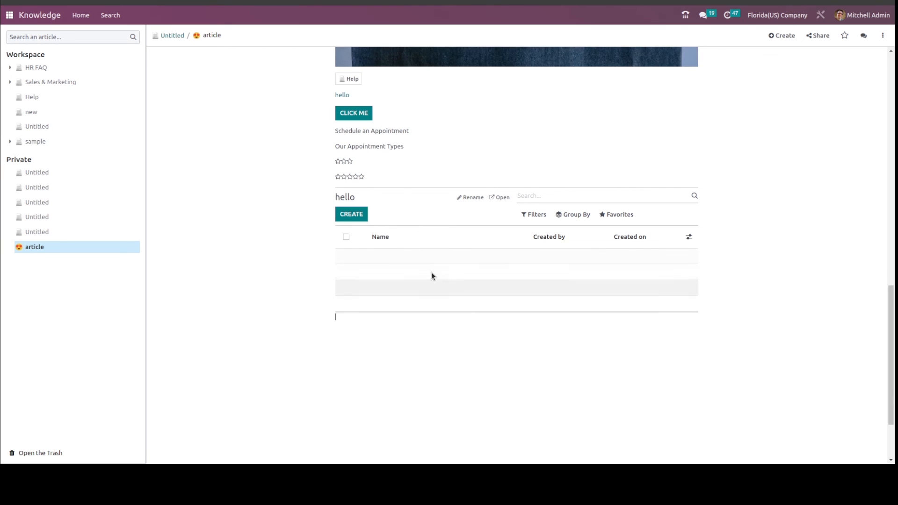
click(367, 322)
text(/)
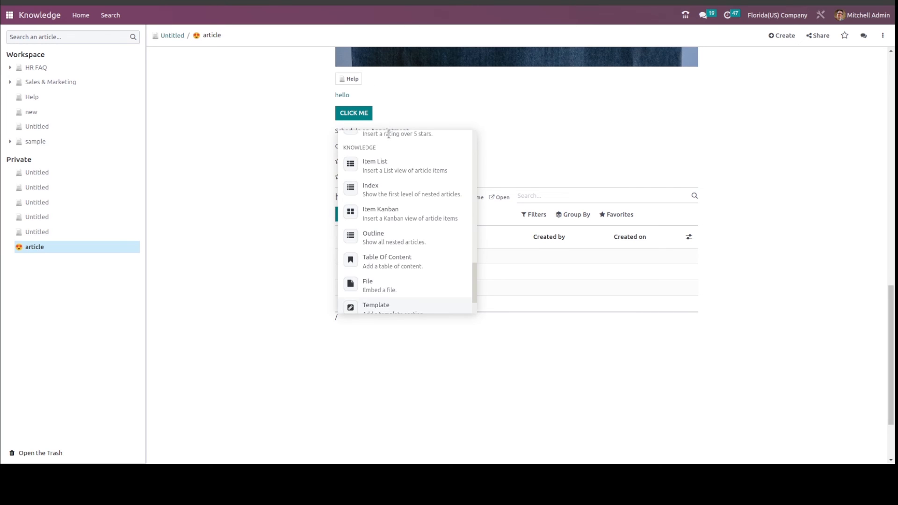
click(395, 196)
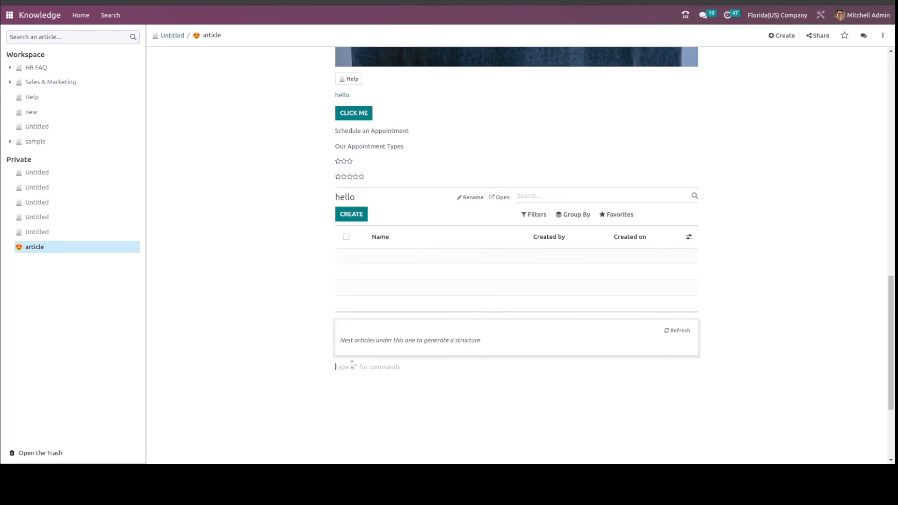
Insert an Item Kanban view titled "hello" on the line below the Index block.
click(360, 345)
click(467, 375)
text(/)
drag(468, 375, 426, 298)
click(423, 389)
key(BackSpace)
text(/)
click(396, 265)
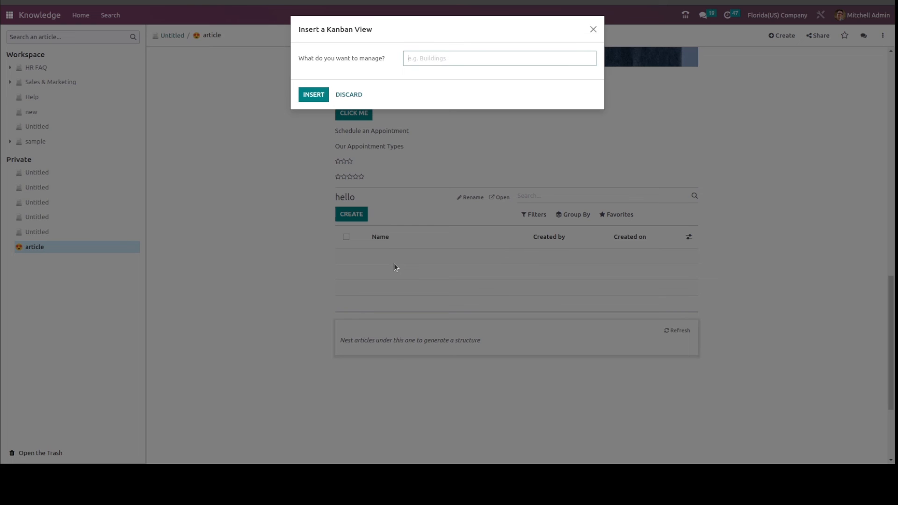
click(409, 63)
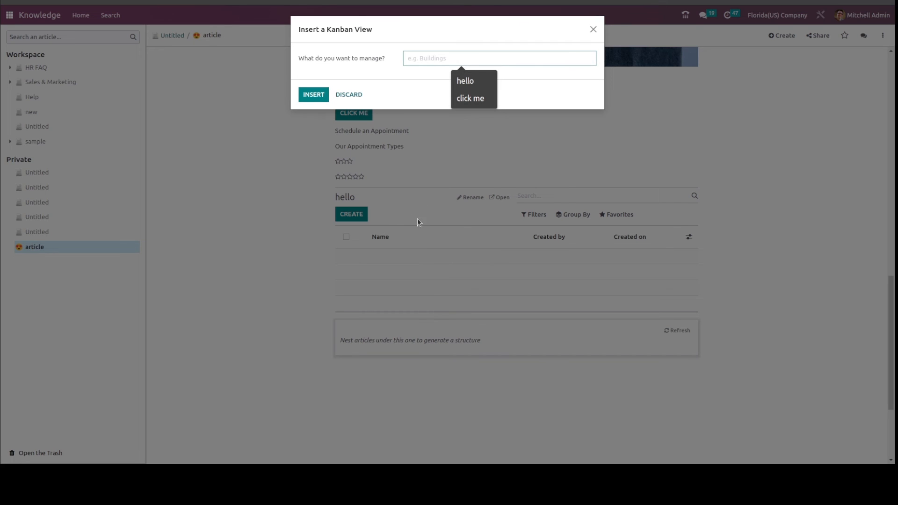
click(476, 79)
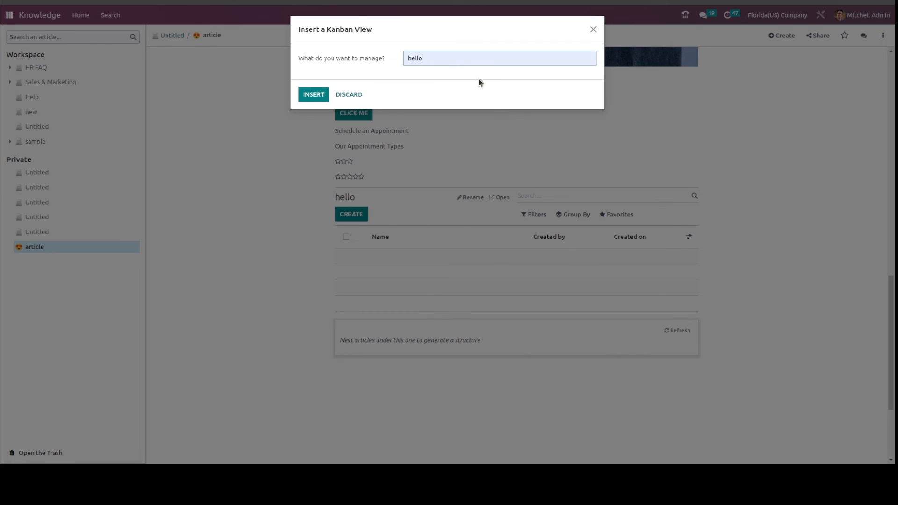
click(325, 93)
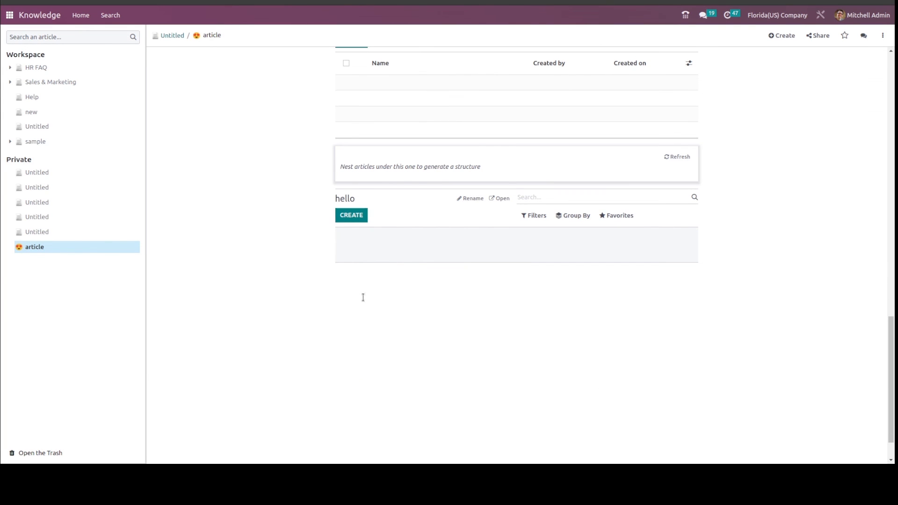
Insert an Outline block below the "hello" Kanban view, followed by a Table Of Content block.
text(/)
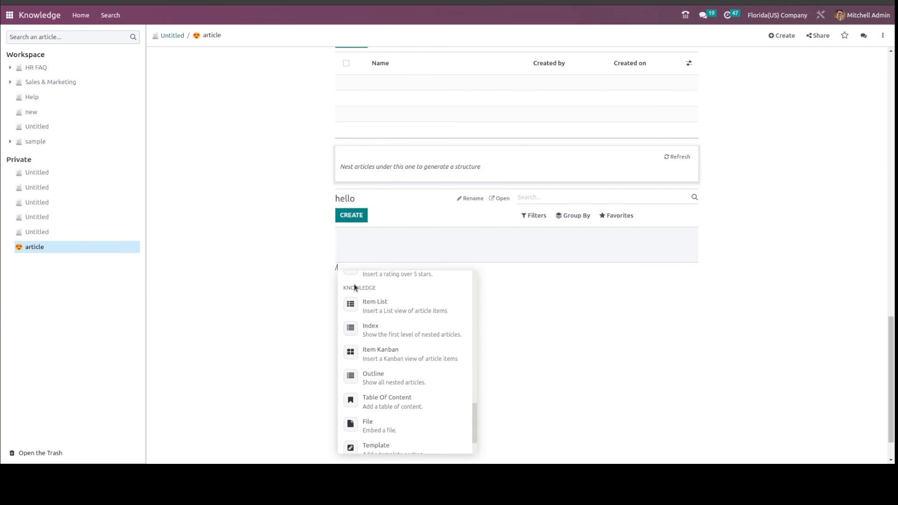
click(361, 379)
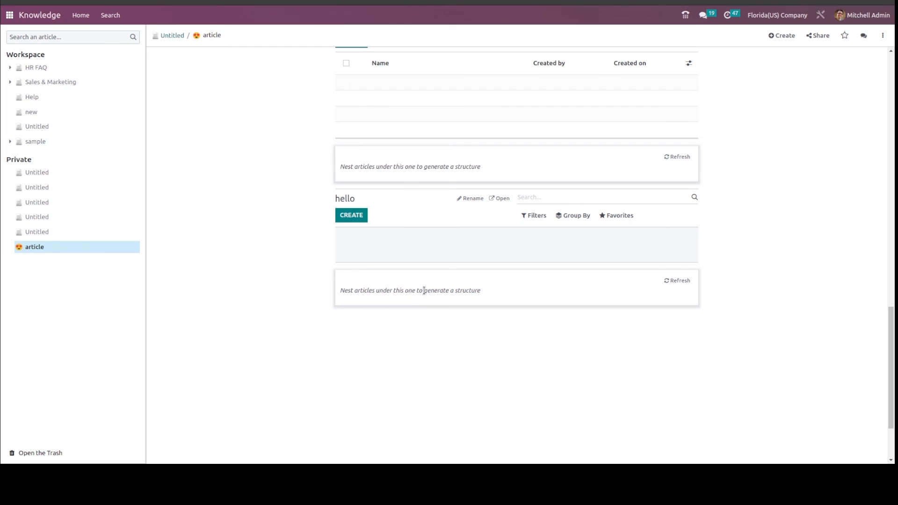
text(/)
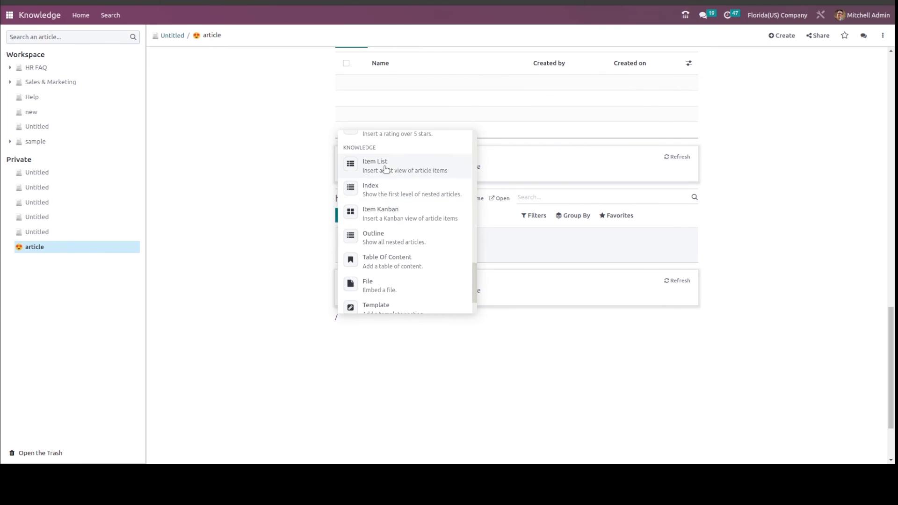
scroll(391, 265, down, 1)
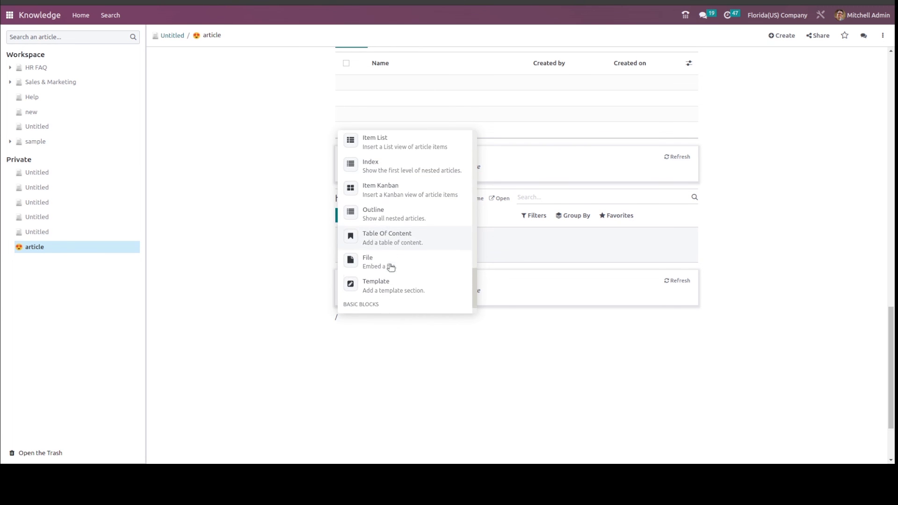
click(386, 234)
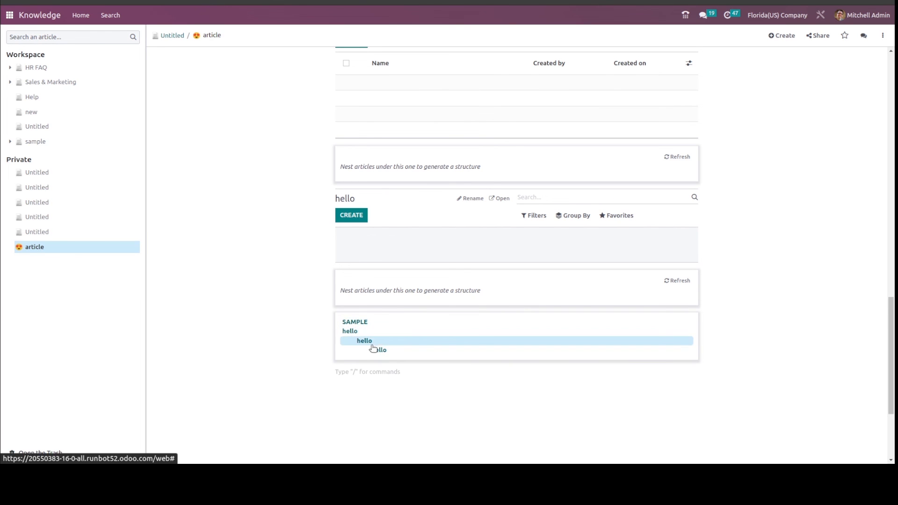
Test the table of contents by jumping to the SAMPLE heading and to the first and second "hello" headings.
click(351, 321)
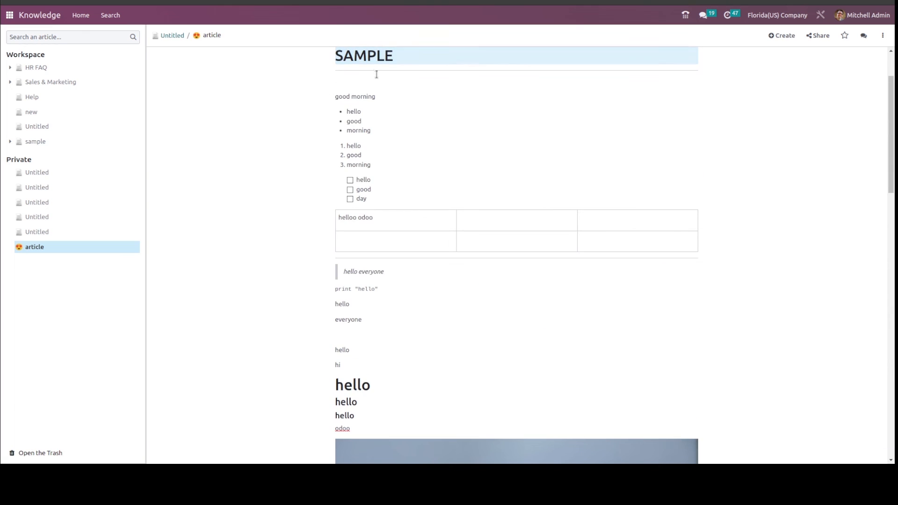
scroll(413, 155, down, 15)
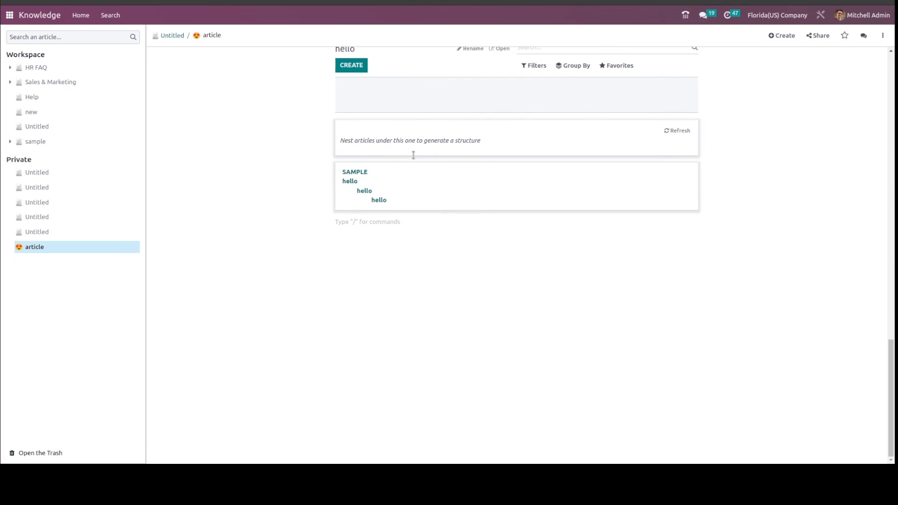
click(351, 184)
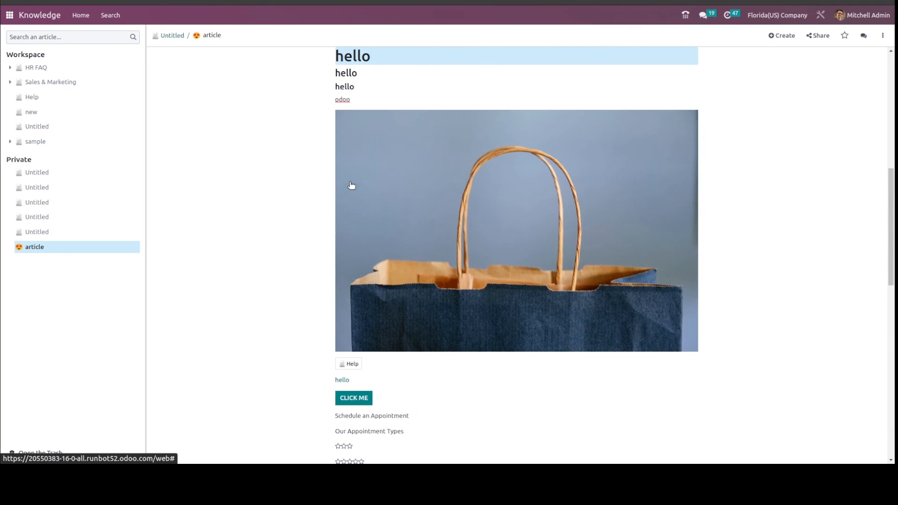
scroll(355, 76, down, 10)
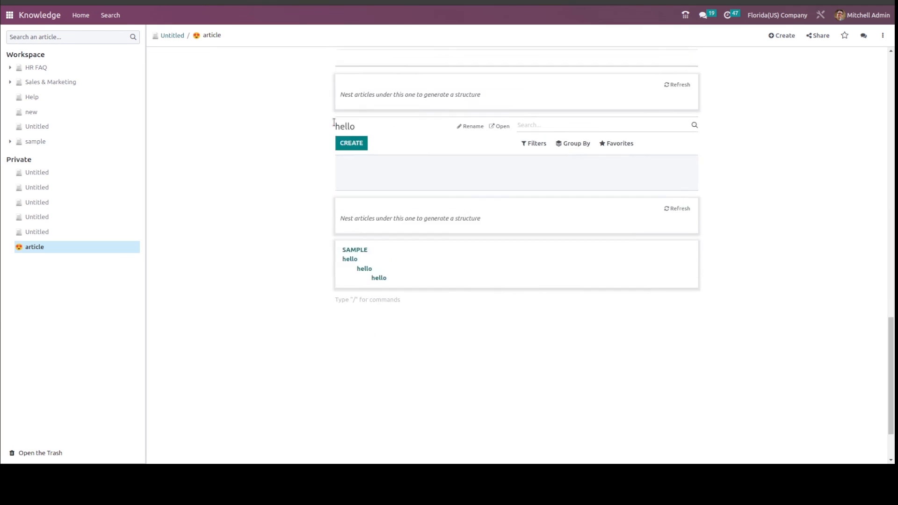
click(365, 192)
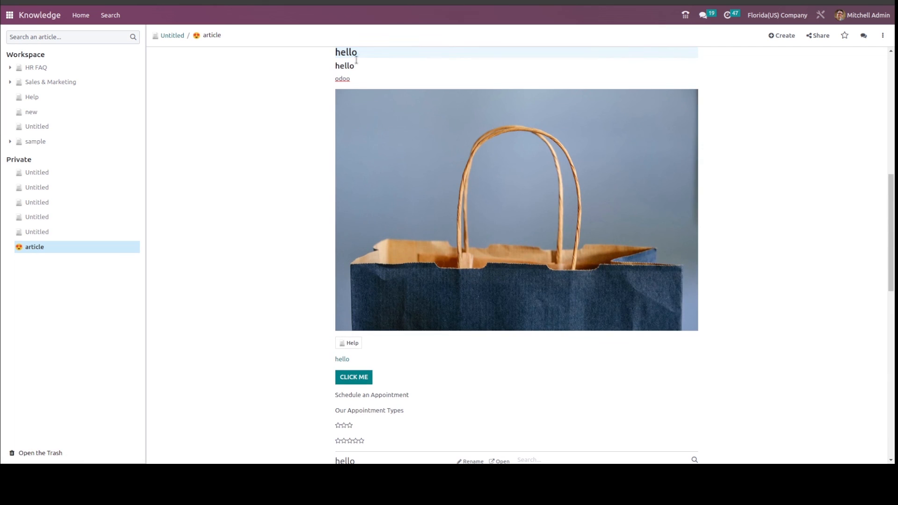
Embed the first JPG from the document library as a File block below the table of contents.
scroll(422, 253, down, 8)
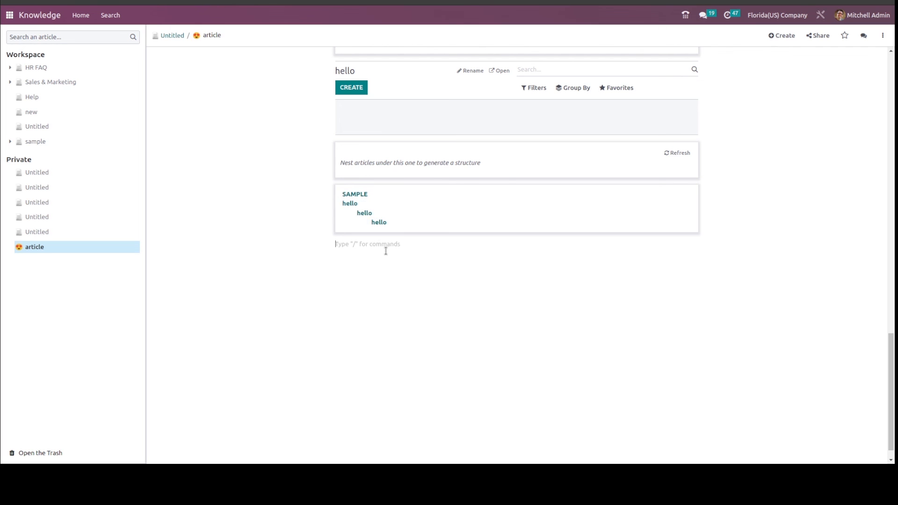
text(/)
scroll(400, 392, down, 1)
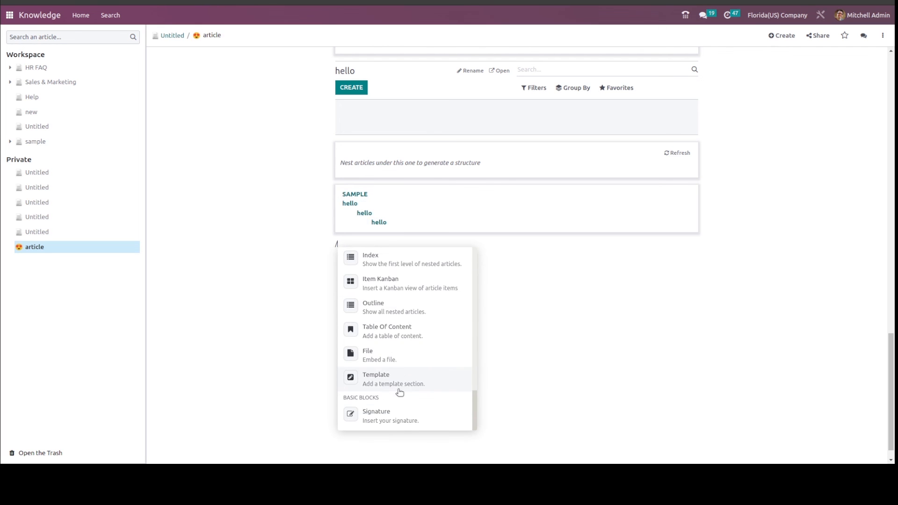
click(392, 359)
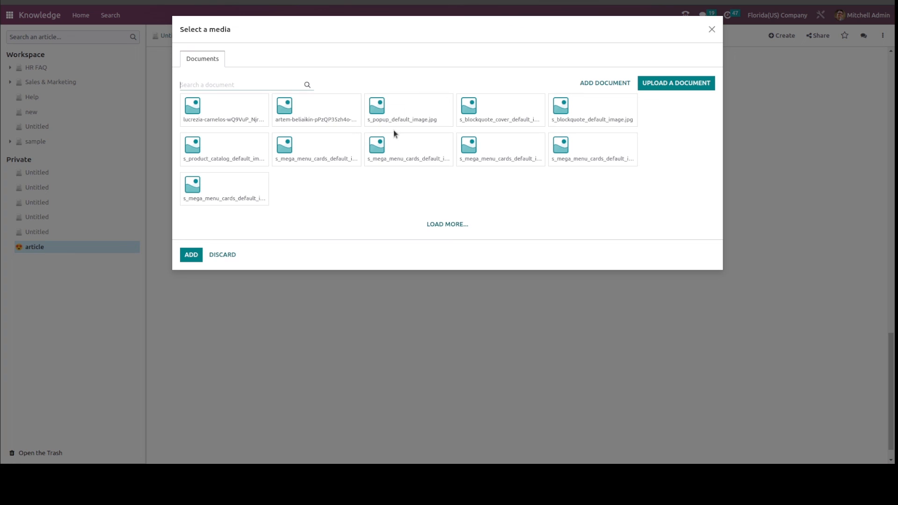
click(244, 111)
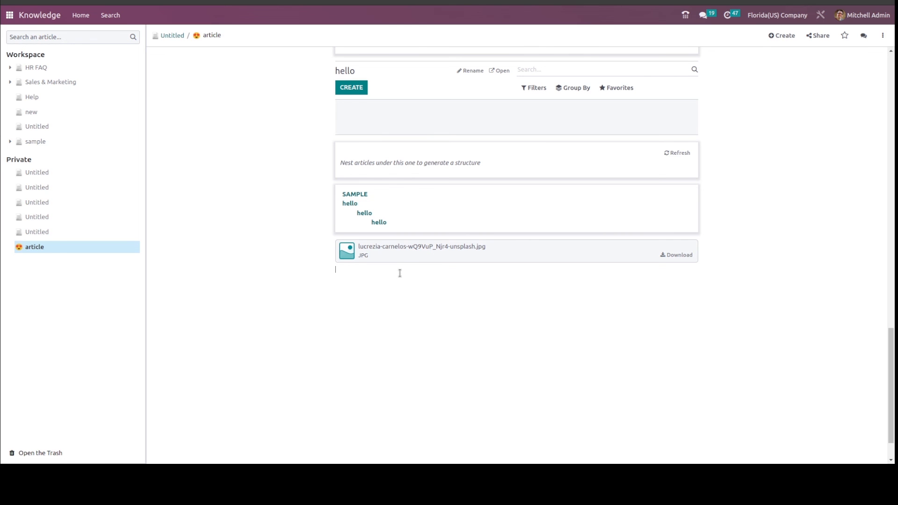
Add a Template section on the line below the embedded JPG file.
text(/)
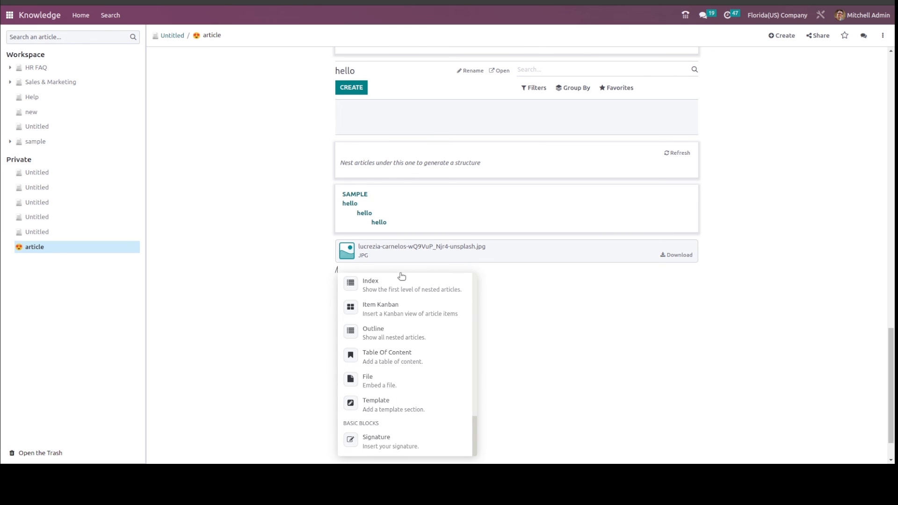
click(391, 406)
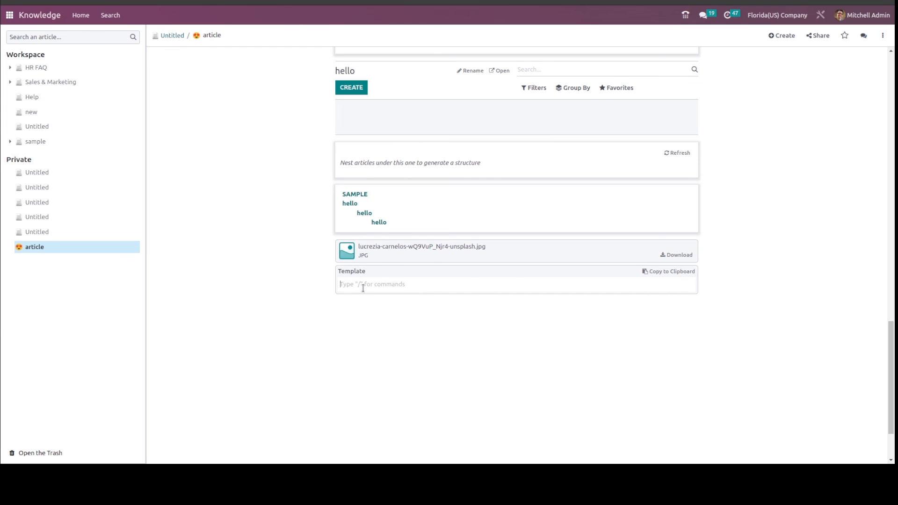
text(/)
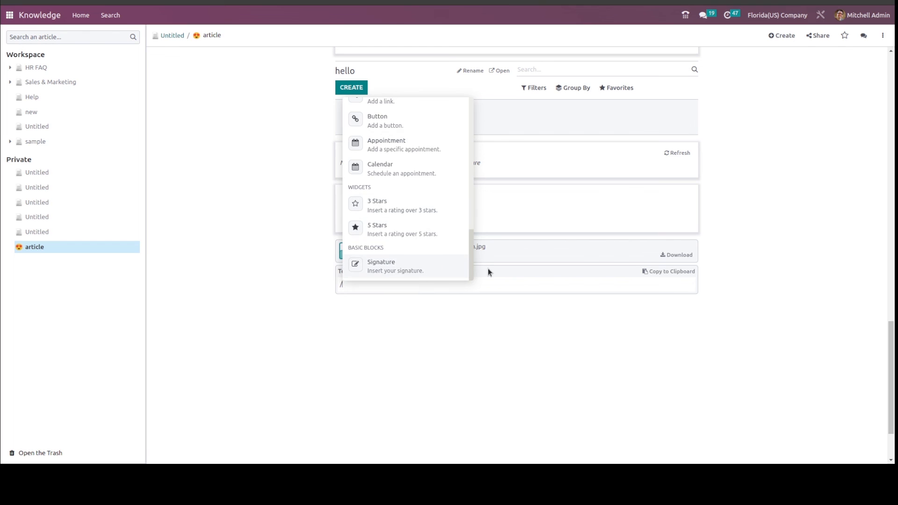
Insert a Signature block on the empty line below the Template section.
click(503, 321)
text(/)
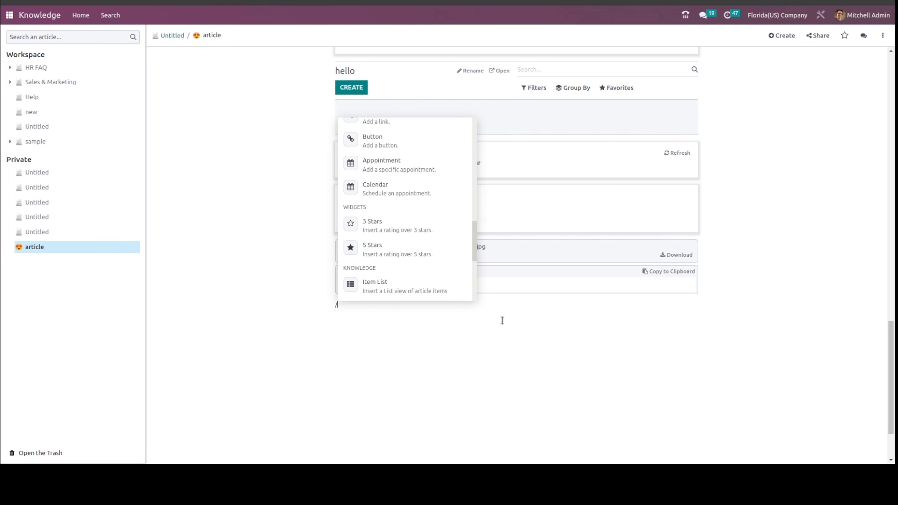
scroll(412, 242, down, 3)
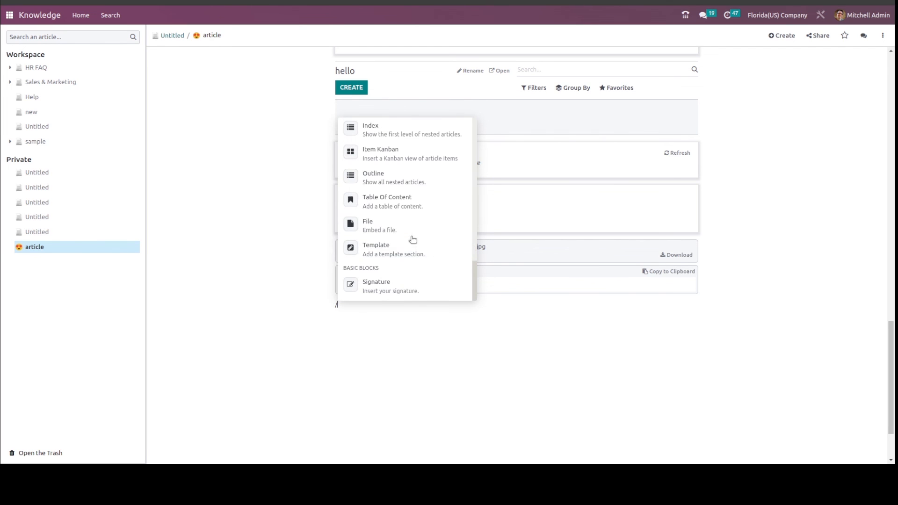
click(371, 289)
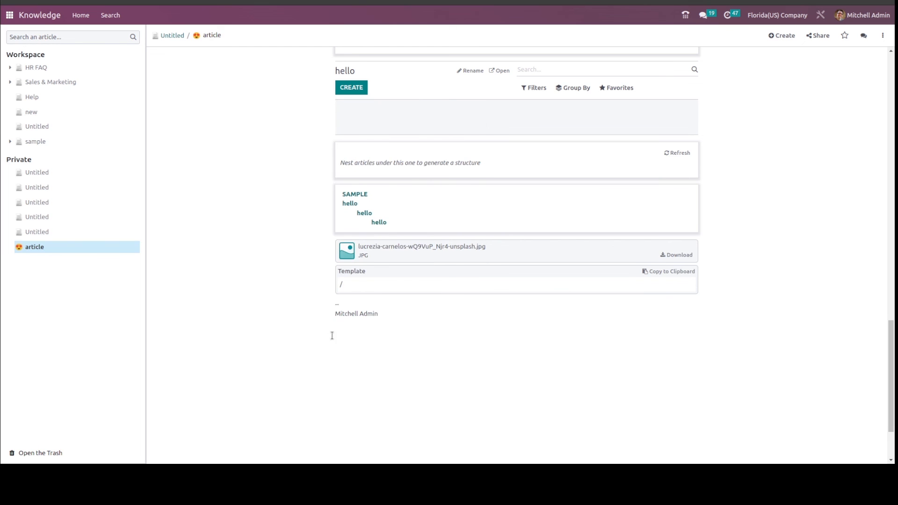
Move the private article "article" into the Workspace section, nested under the Help article, and accept sharing it with all internal users.
scroll(345, 290, up, 20)
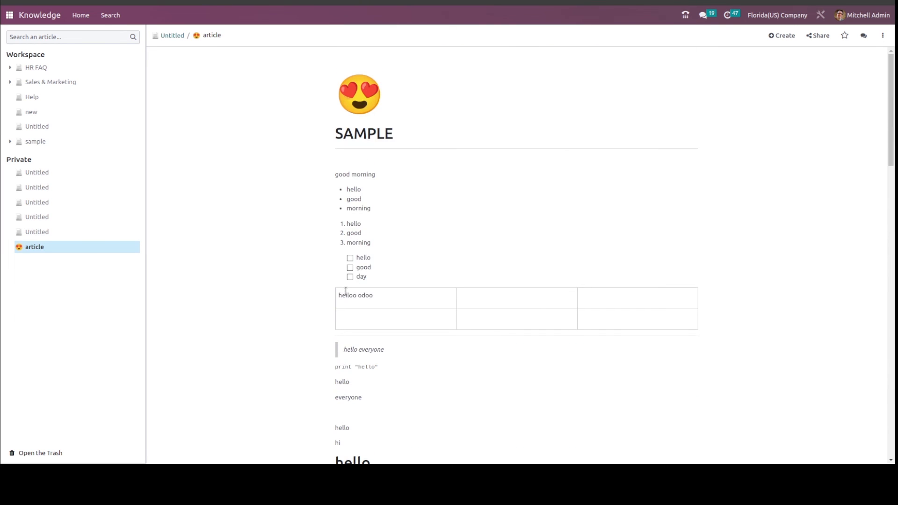
scroll(346, 291, down, 12)
scroll(345, 291, up, 12)
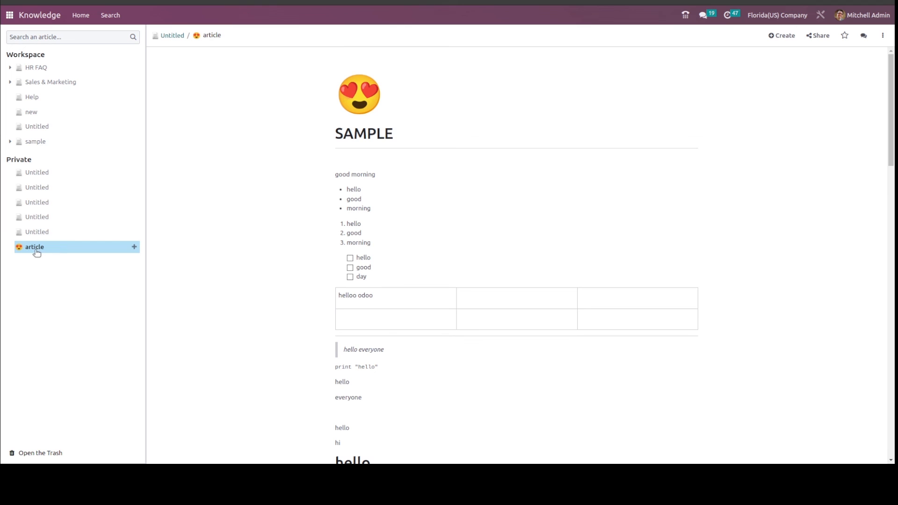
drag(36, 253, 49, 110)
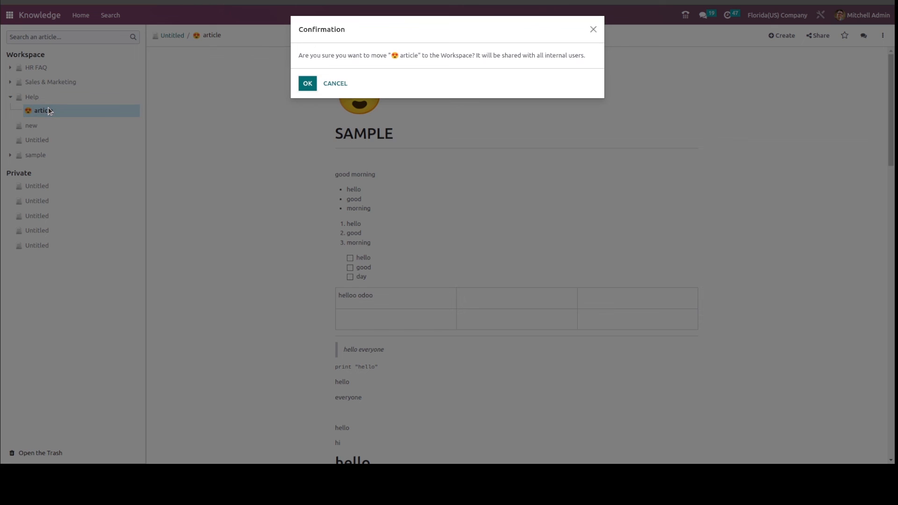
click(309, 84)
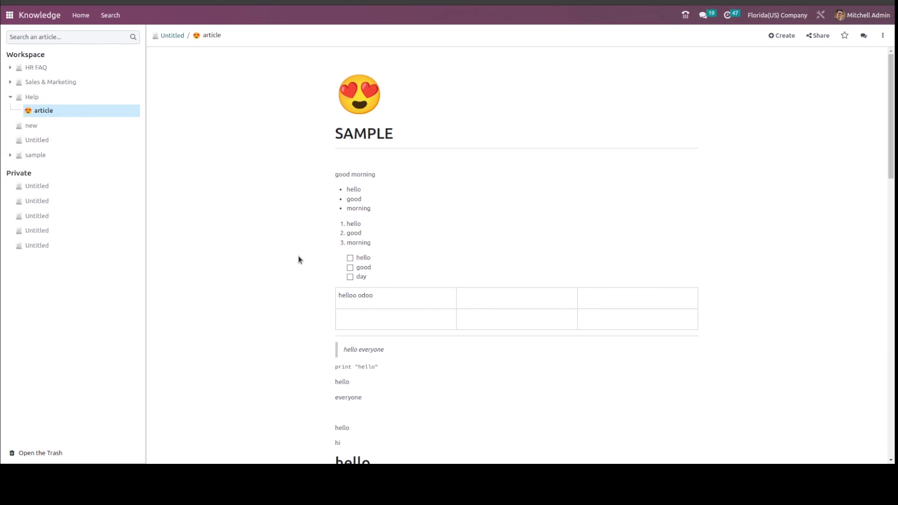
Review the moved article's content, including its headings, image, links, ratings and item views.
scroll(299, 259, down, 10)
scroll(300, 260, down, 10)
scroll(300, 260, up, 10)
scroll(300, 259, down, 5)
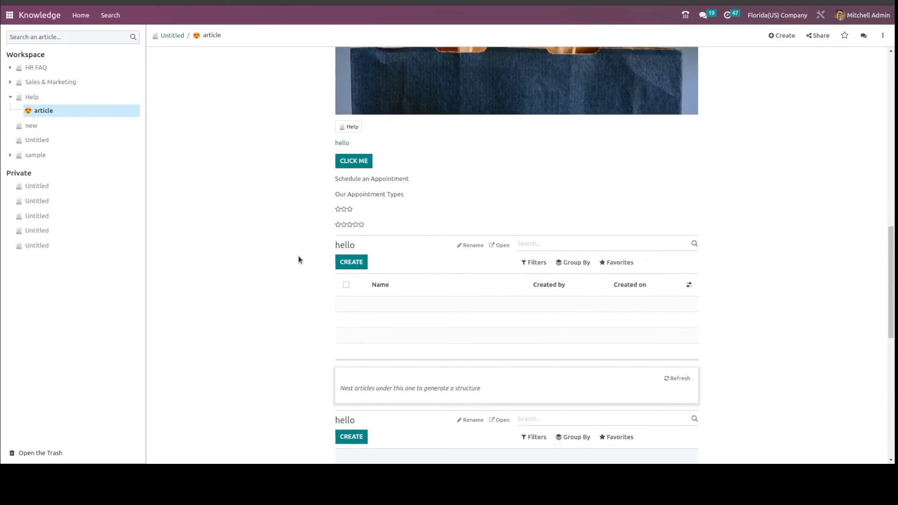
scroll(300, 259, down, 5)
scroll(300, 259, up, 15)
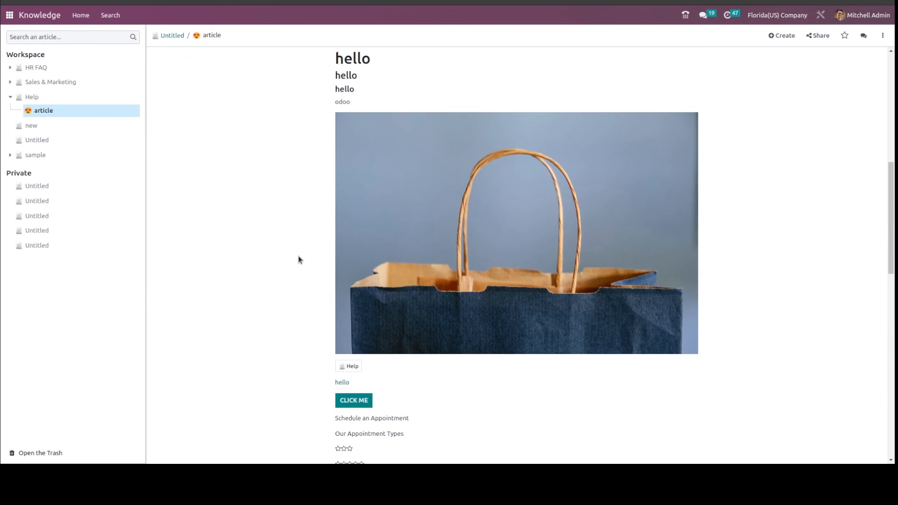